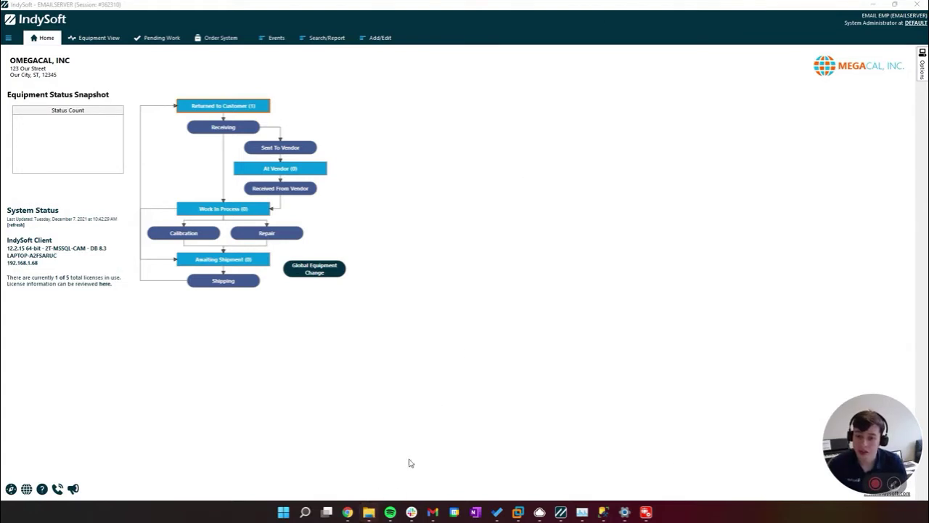
# Select the four IndyEMail executables (Server, ServerTask, Setup, Tray) in the IndySoft program folder
pyautogui.click(875, 7)
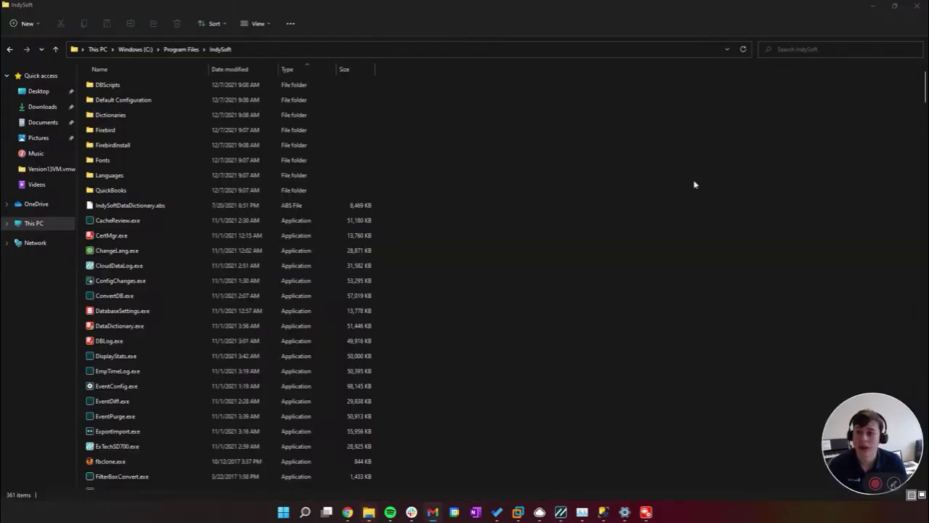
pyautogui.scroll(-5, 525, 303)
pyautogui.scroll(2, 491, 332)
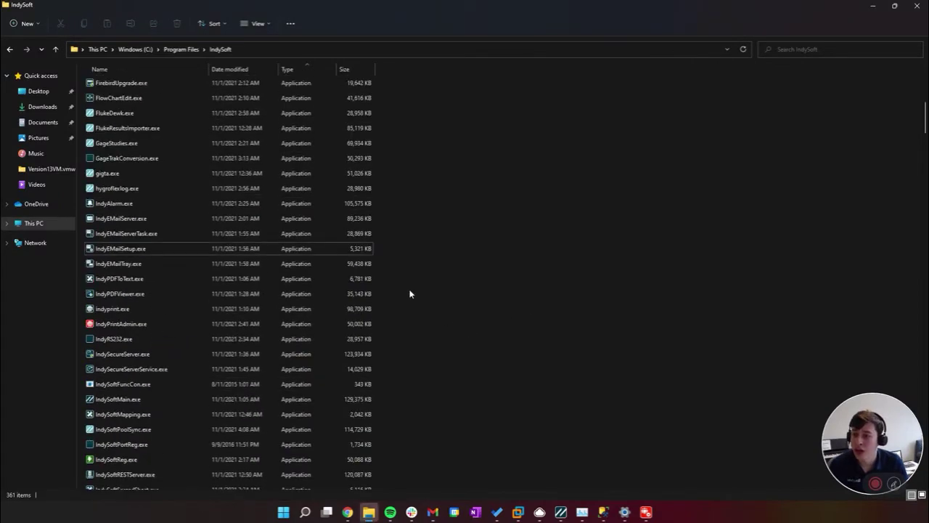
pyautogui.scroll(1, 430, 268)
pyautogui.scroll(-3, 434, 271)
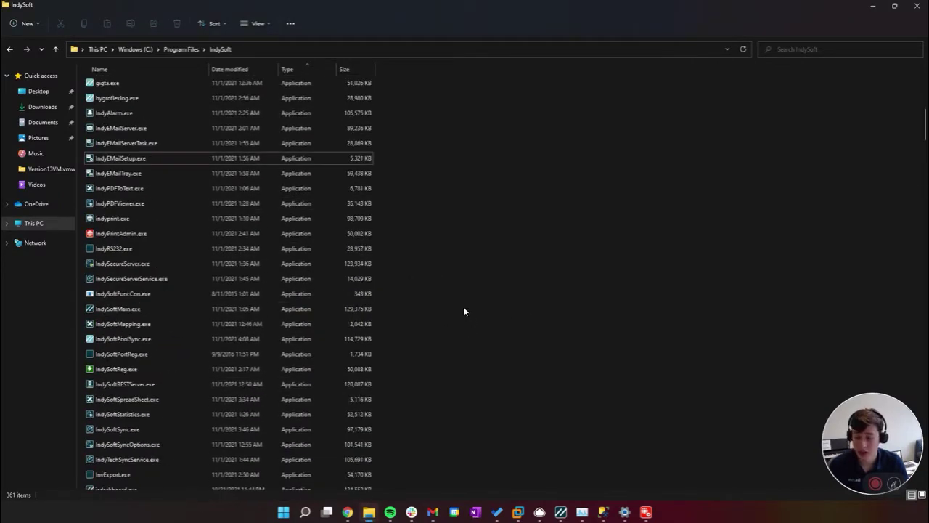
pyautogui.scroll(1, 456, 305)
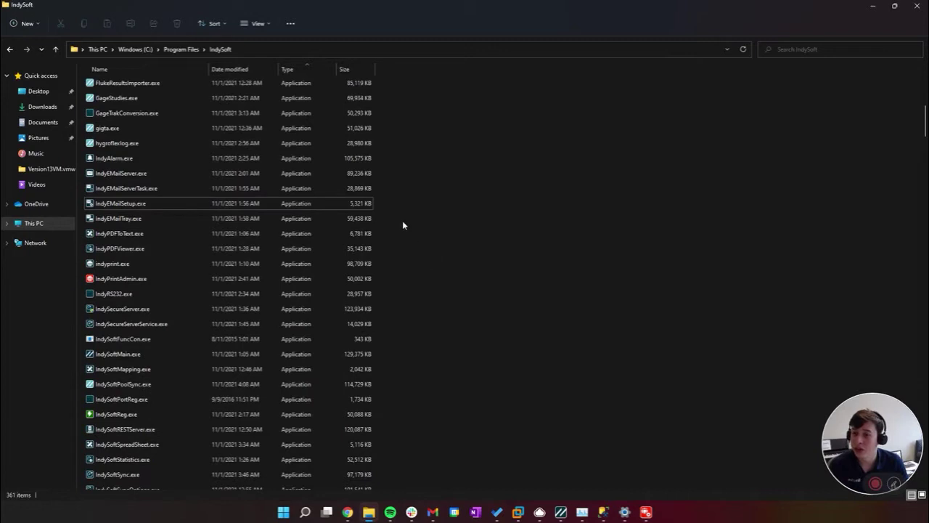
pyautogui.scroll(1, 410, 225)
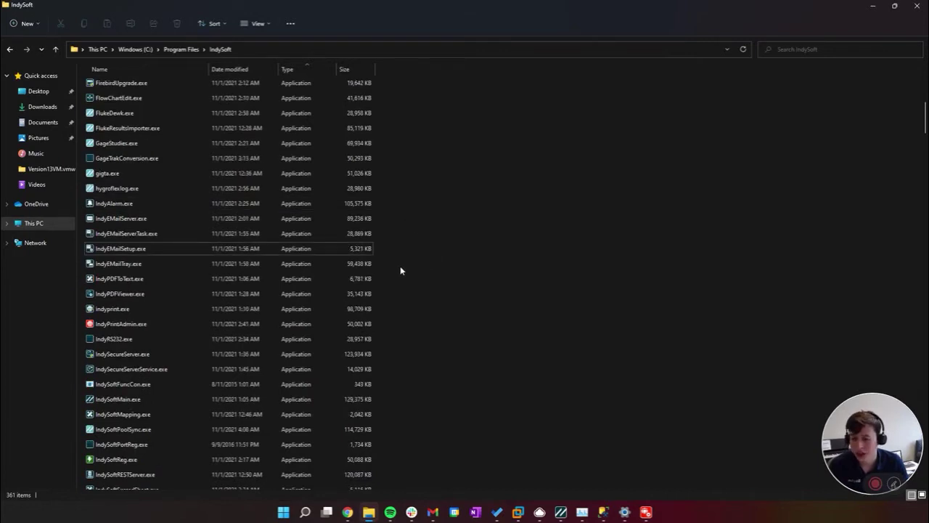
pyautogui.moveTo(400, 265); pyautogui.dragTo(230, 221)
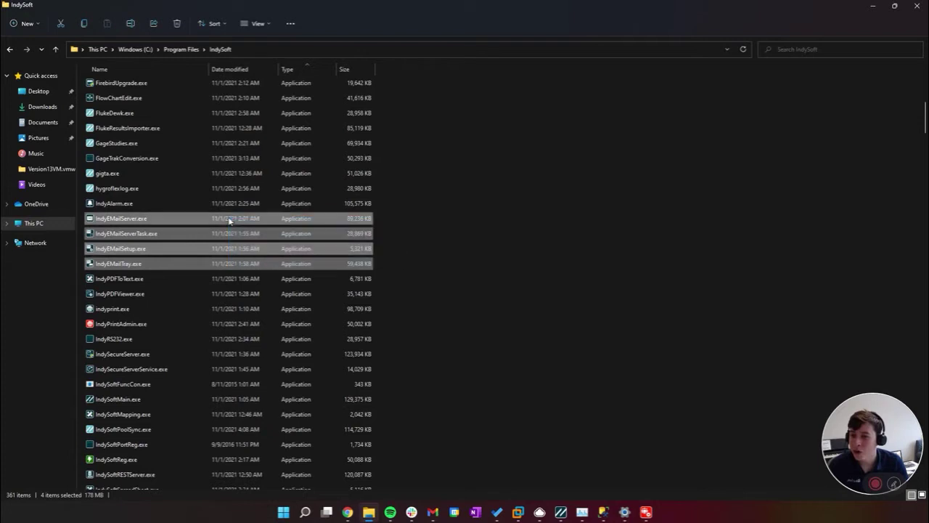
pyautogui.click(396, 268)
pyautogui.moveTo(387, 267); pyautogui.dragTo(269, 216)
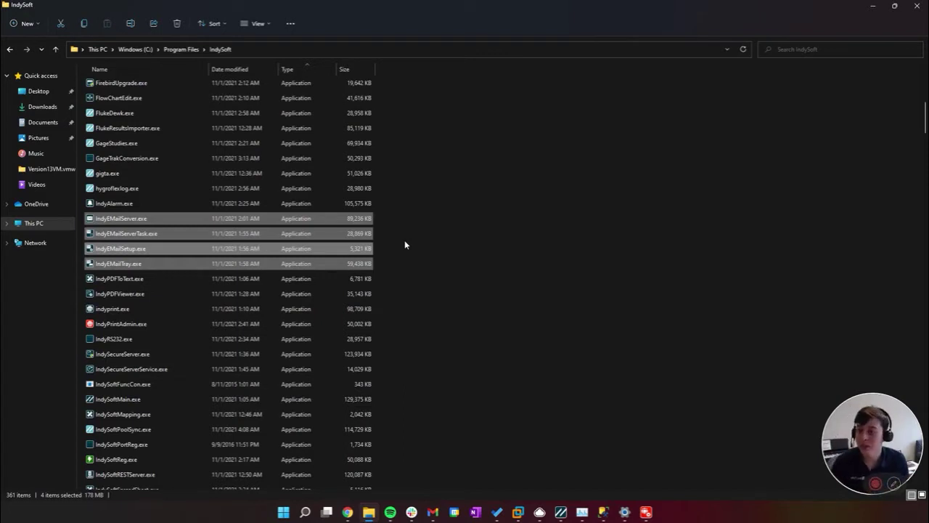
# Deselect the IndyEMail files and bring the IndySoft dashboard back to the front
pyautogui.click(446, 264)
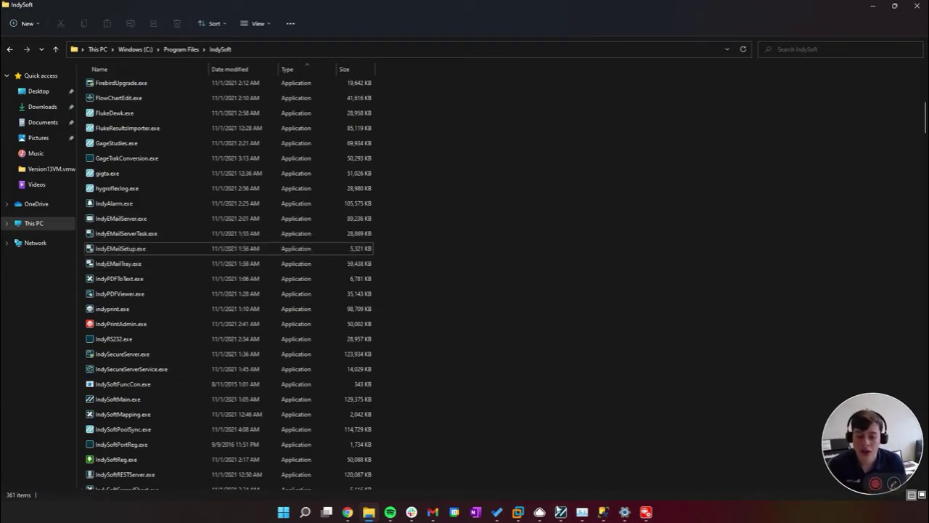
pyautogui.click(559, 511)
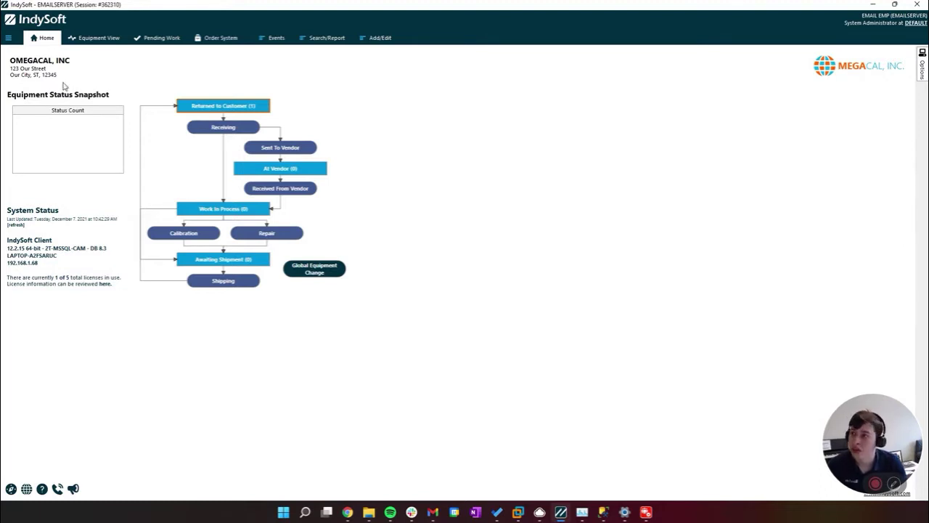
pyautogui.click(8, 39)
pyautogui.click(58, 97)
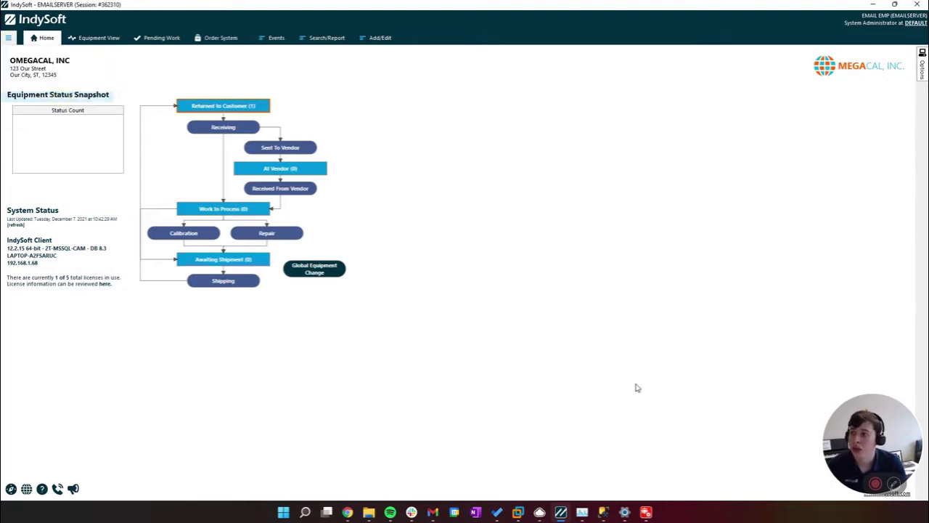
pyautogui.click(318, 244)
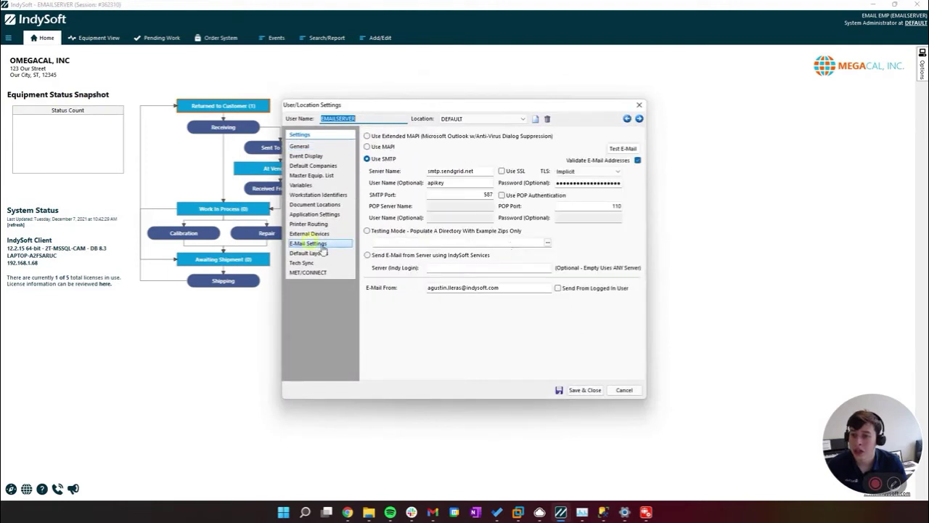
pyautogui.doubleClick(487, 196)
pyautogui.click(475, 195)
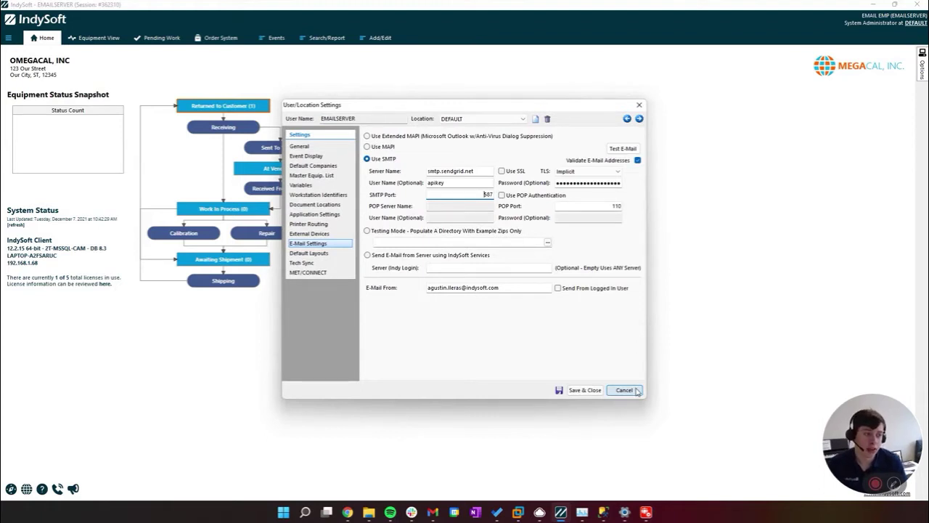
pyautogui.click(559, 357)
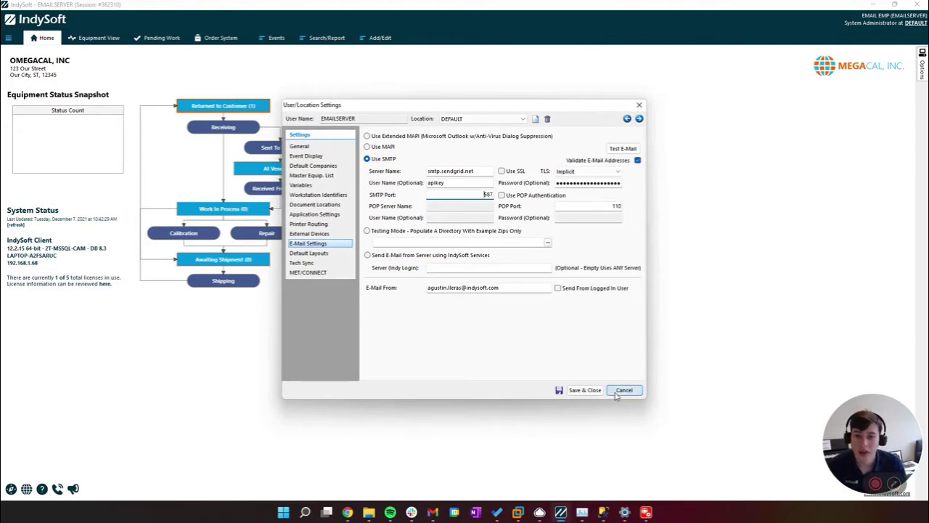
pyautogui.click(617, 393)
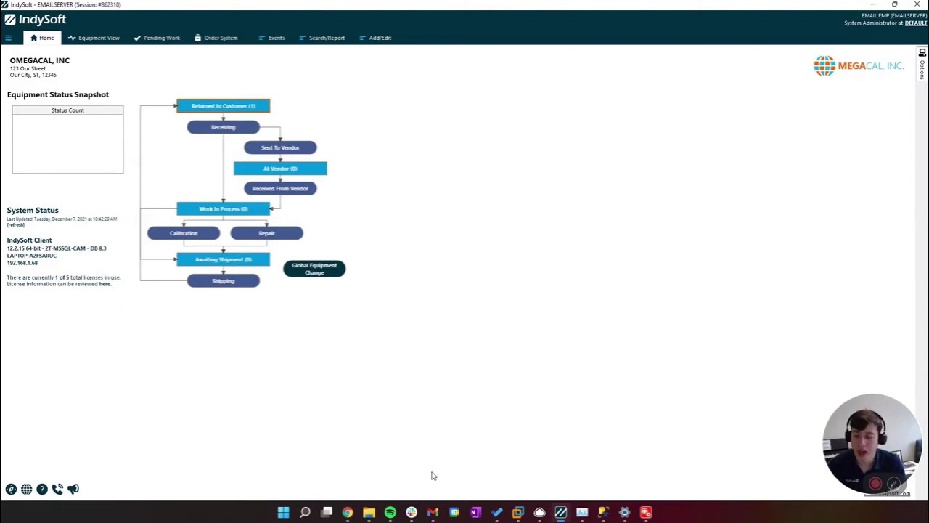
pyautogui.click(647, 511)
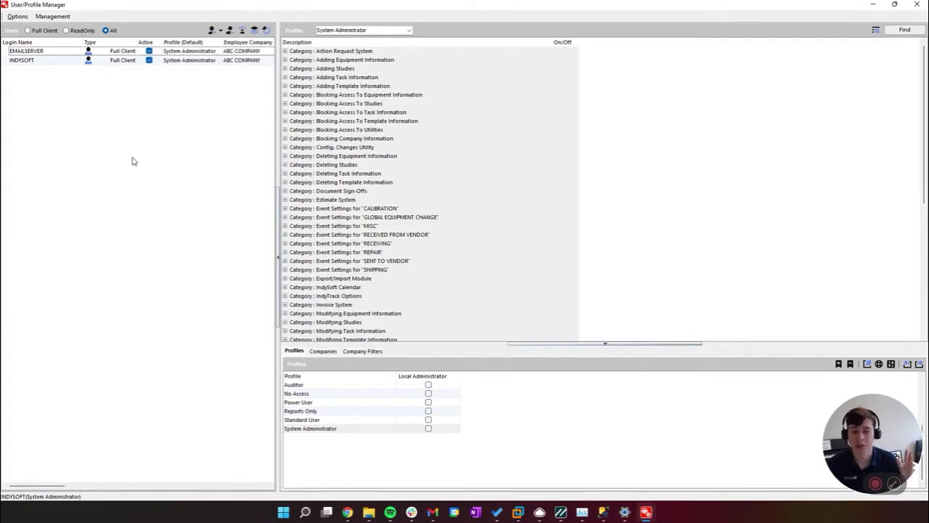
pyautogui.doubleClick(204, 51)
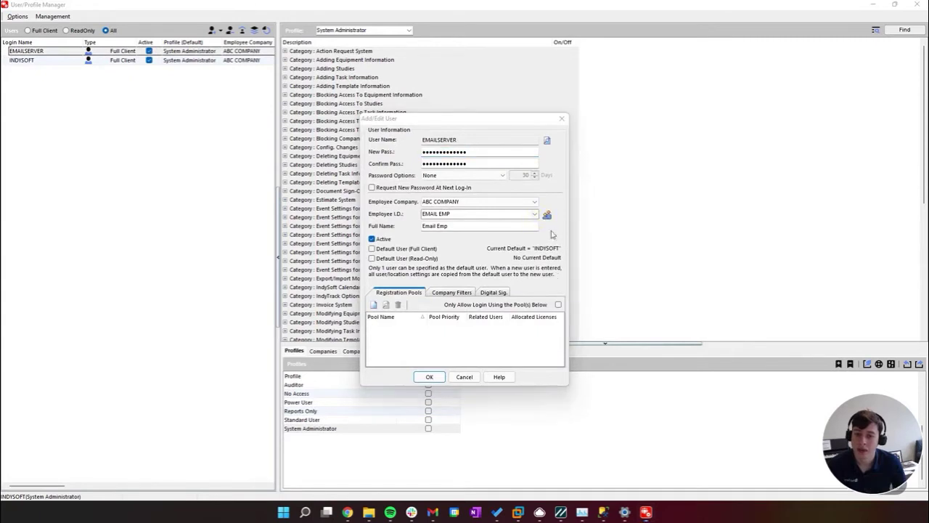
pyautogui.click(547, 215)
pyautogui.doubleClick(481, 207)
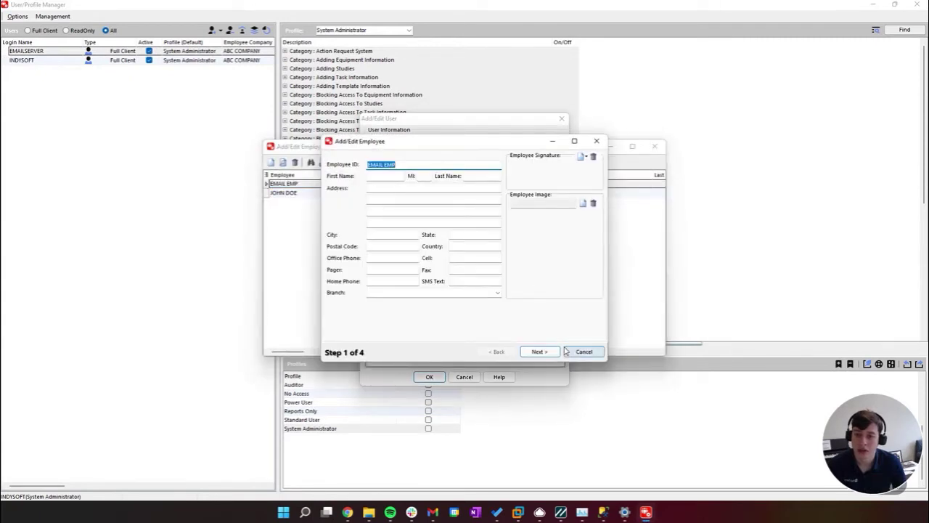
pyautogui.click(538, 351)
pyautogui.click(480, 194)
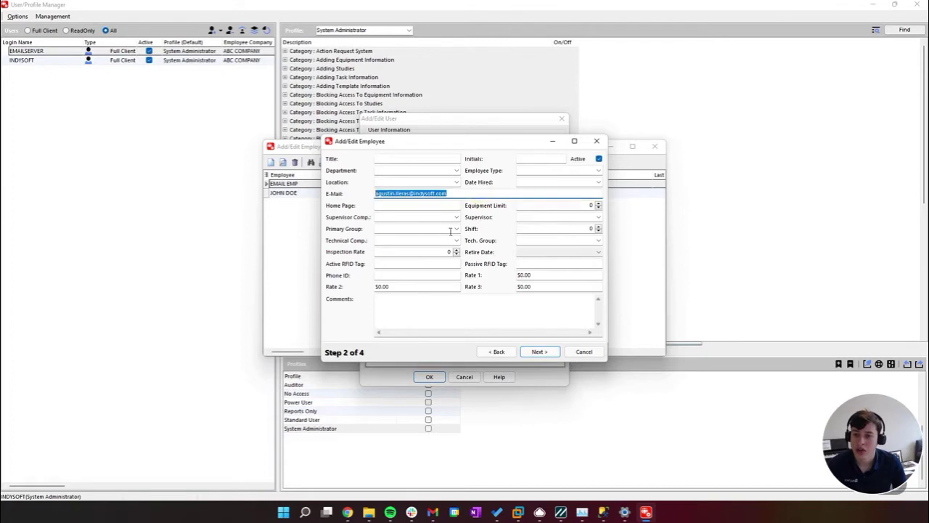
pyautogui.click(466, 194)
pyautogui.doubleClick(476, 193)
pyautogui.hotkey('ctrl', 'c')
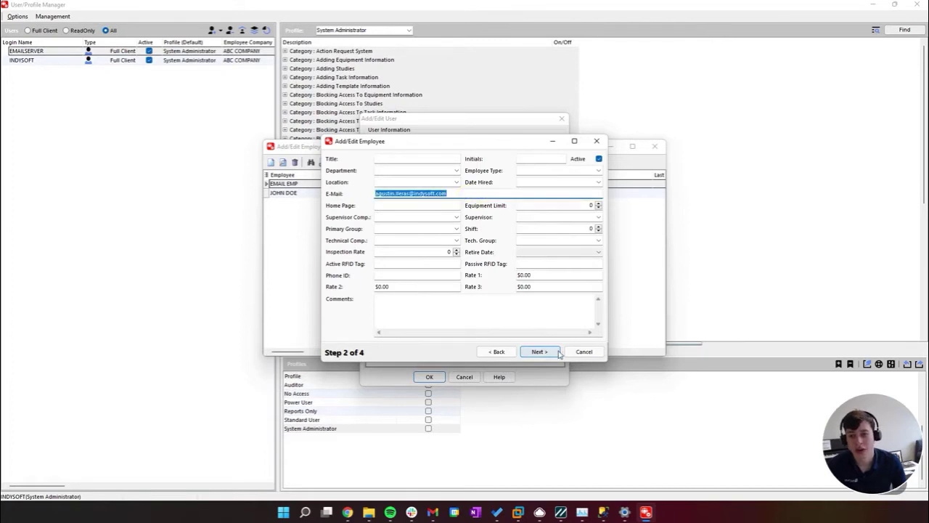
pyautogui.click(584, 351)
pyautogui.click(655, 147)
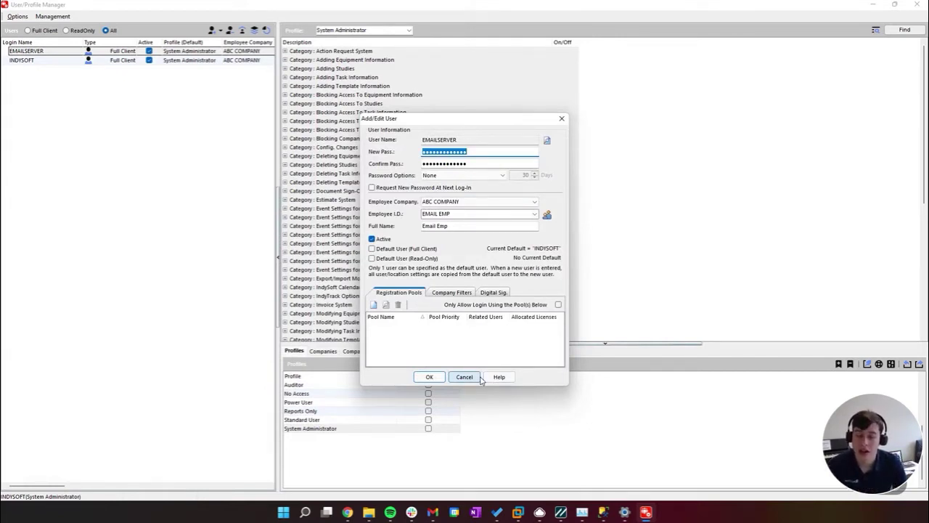
pyautogui.click(477, 378)
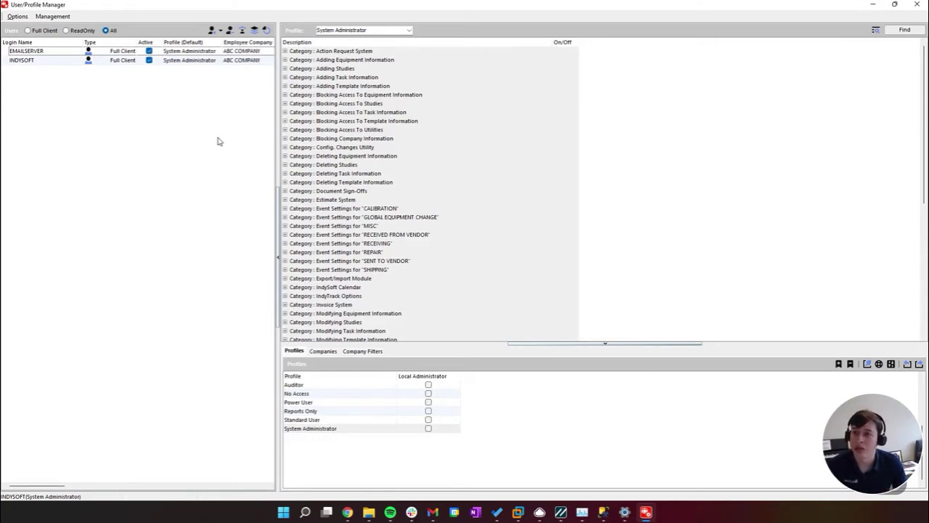
pyautogui.click(173, 52)
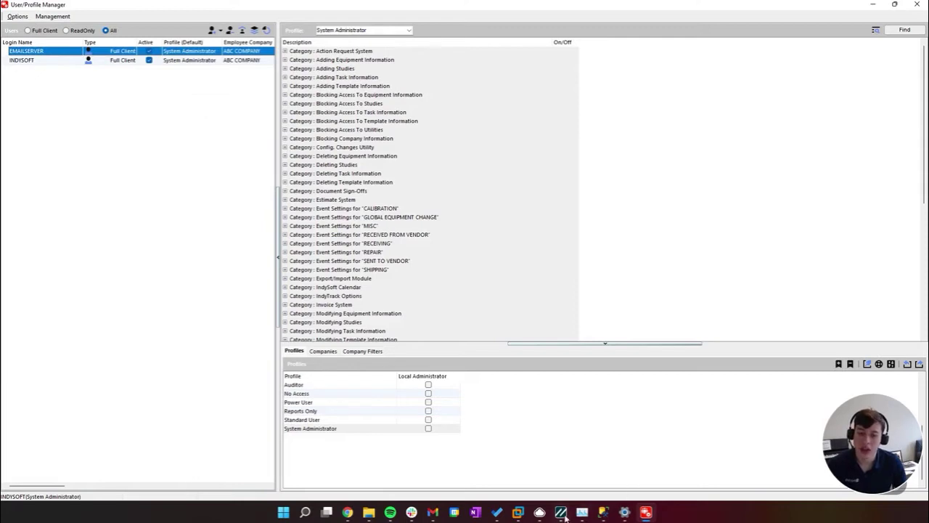
pyautogui.click(873, 6)
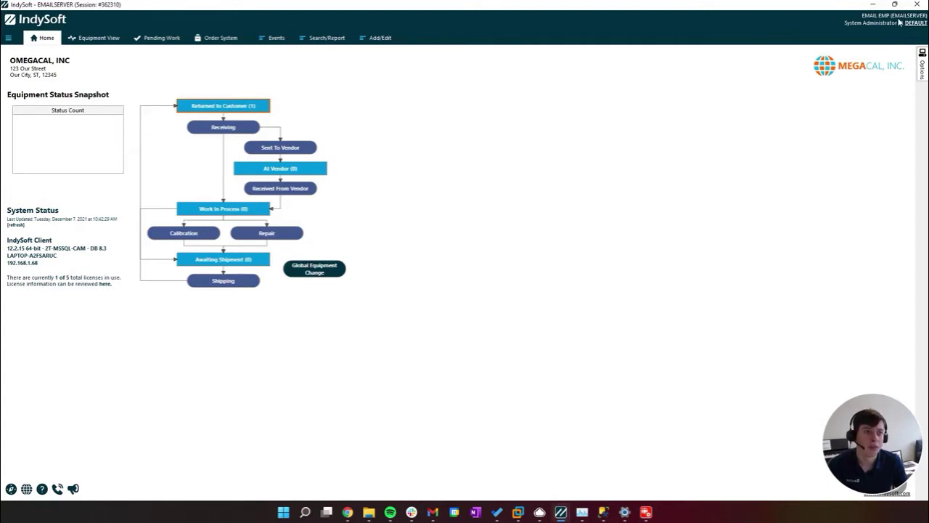
# Send a test e-mail to a pasted recipient address from the user's E-Mail Settings, then close them
pyautogui.click(11, 40)
pyautogui.click(42, 99)
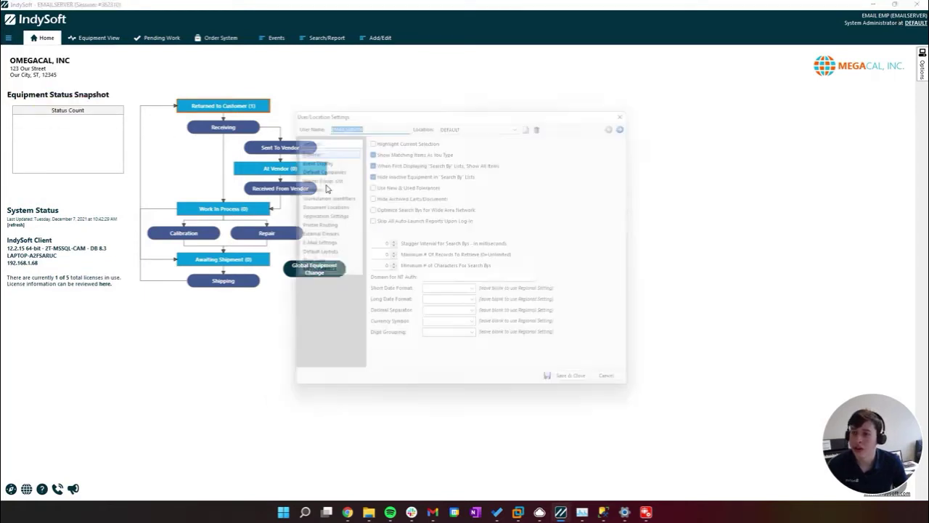
pyautogui.click(324, 245)
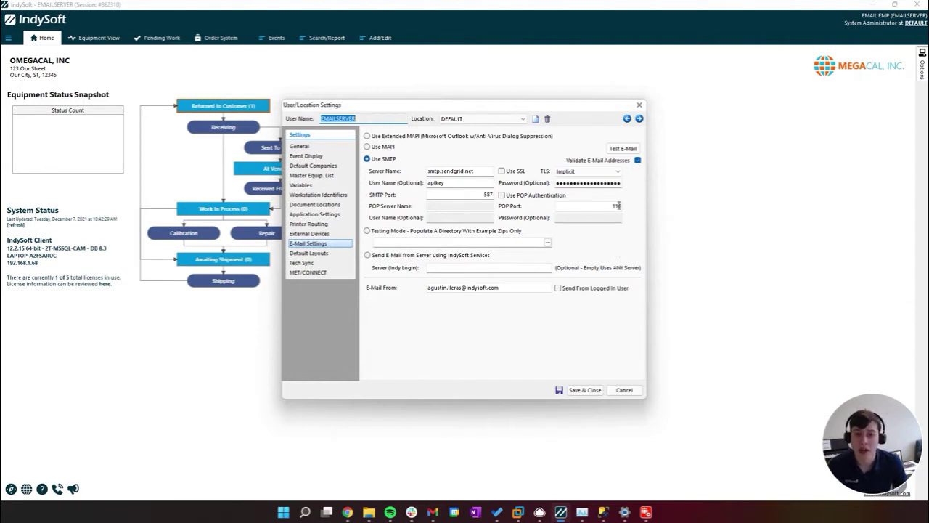
pyautogui.click(623, 148)
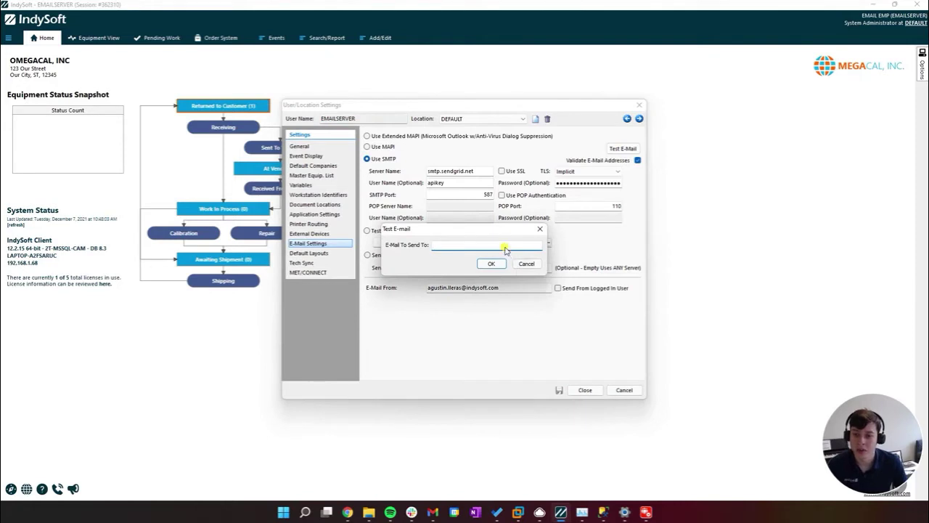
pyautogui.hotkey('ctrl', 'v')
pyautogui.click(492, 264)
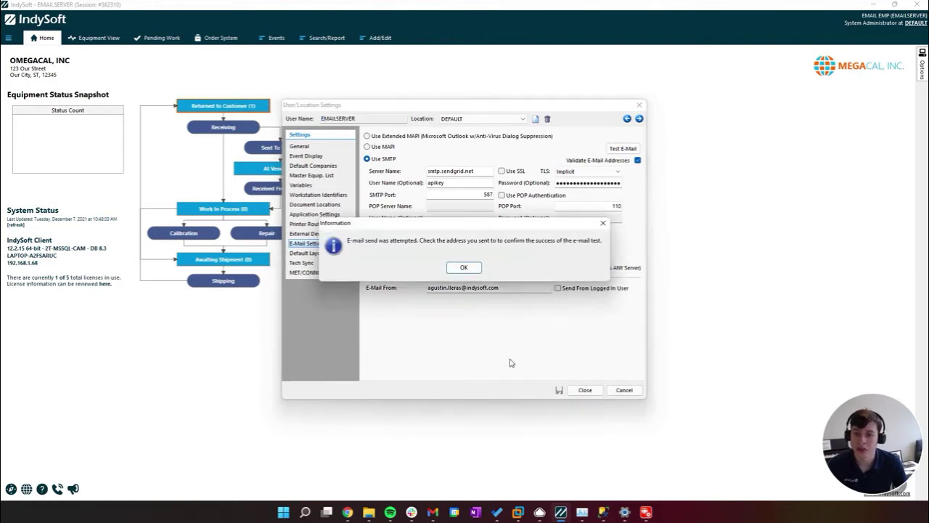
pyautogui.click(473, 269)
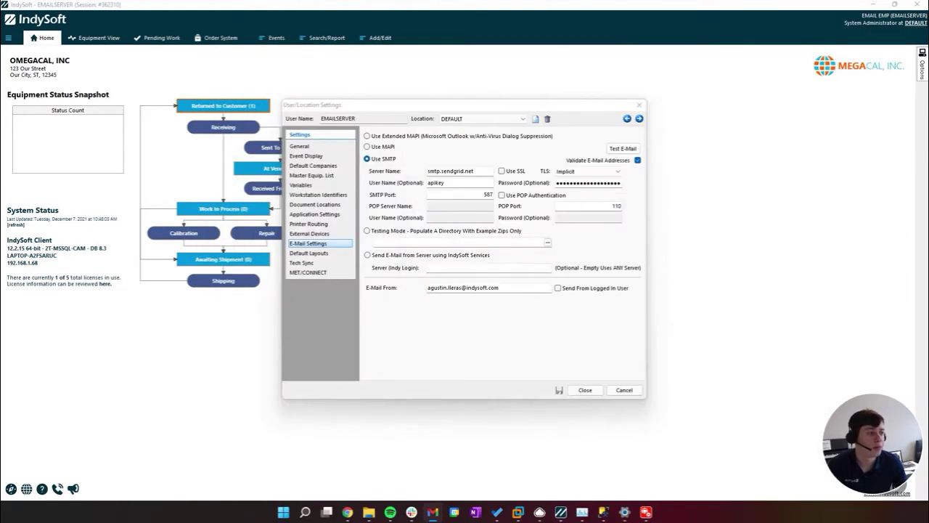
pyautogui.click(586, 390)
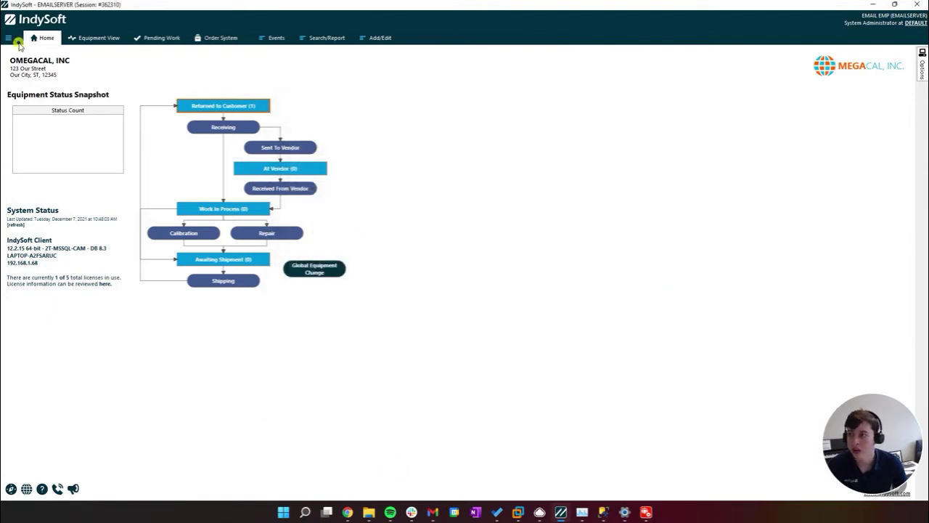
# Log off and log back in as the INDYSOFT user with its password, ending the other session
pyautogui.click(8, 39)
pyautogui.click(29, 85)
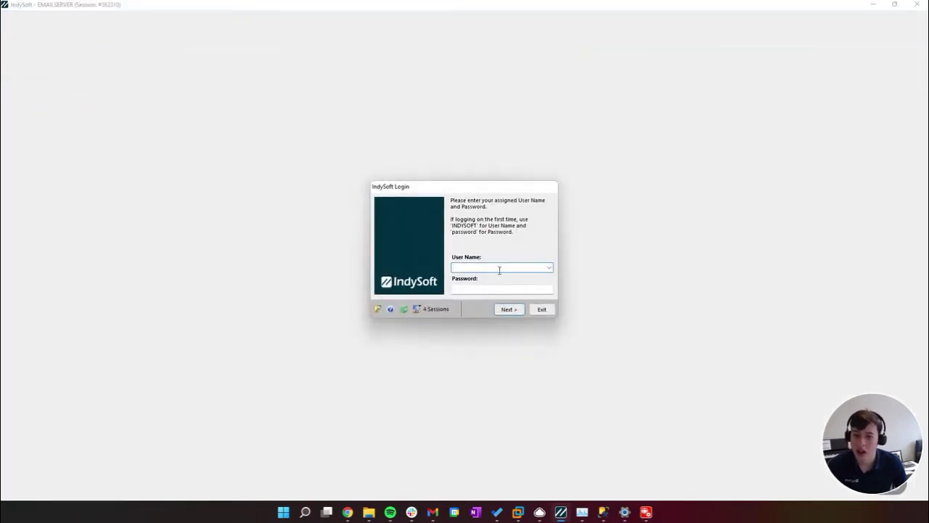
pyautogui.press('Tab')
pyautogui.write('p')
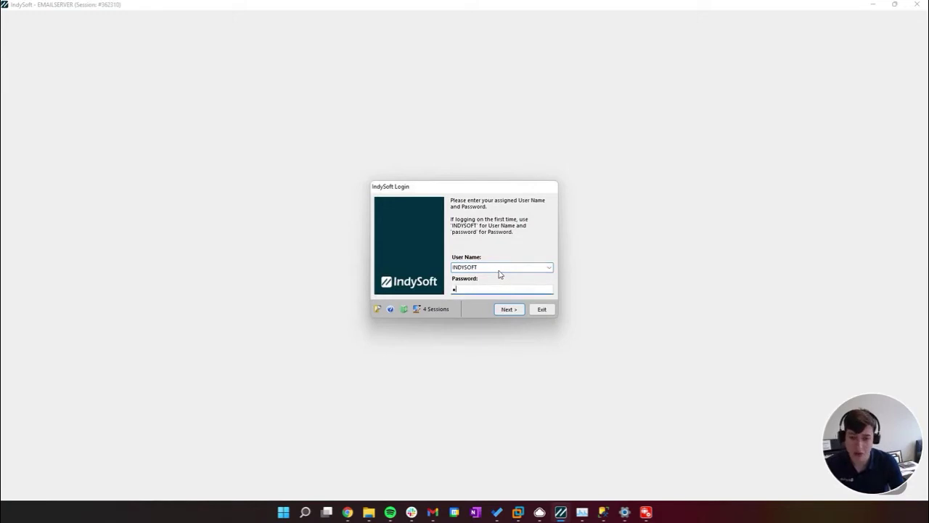
pyautogui.write('assword')
pyautogui.press('Return')
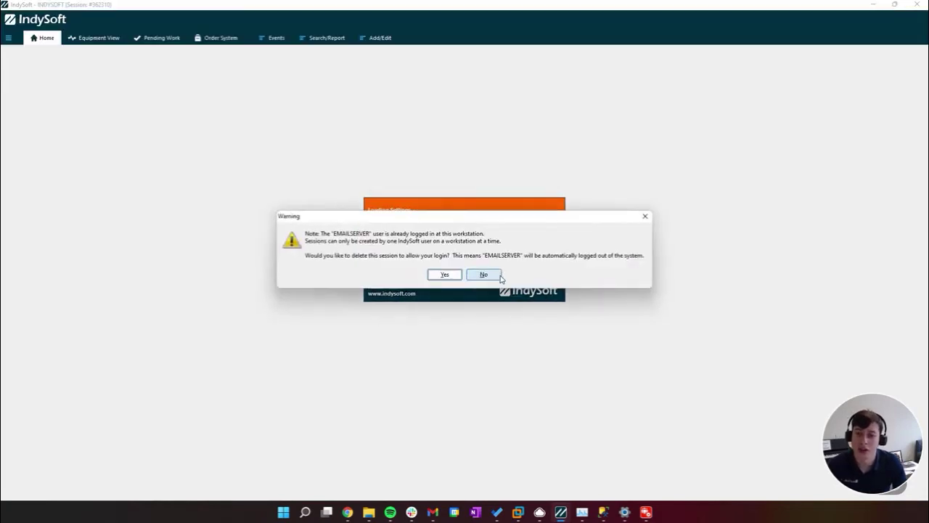
pyautogui.click(446, 275)
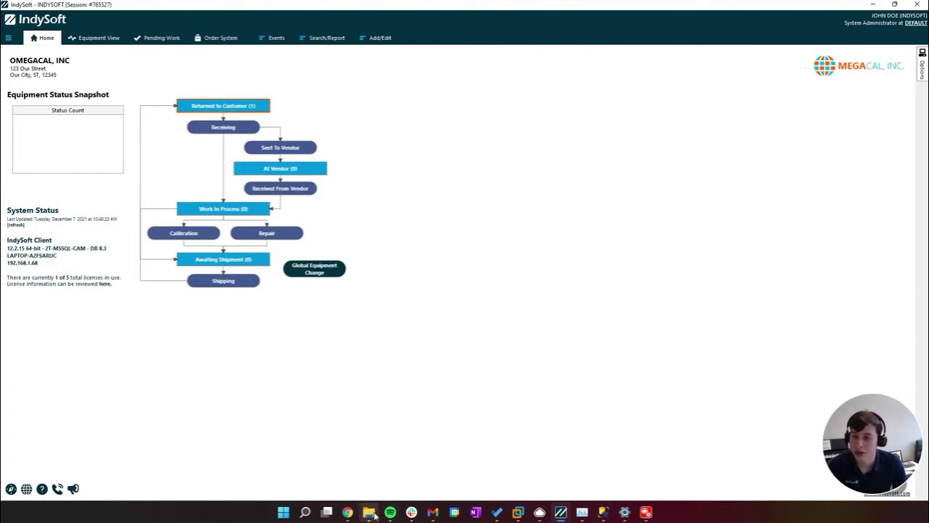
# In the IndySoft program folder, bring up the Properties of IndyEMailSetup.exe
pyautogui.click(868, 6)
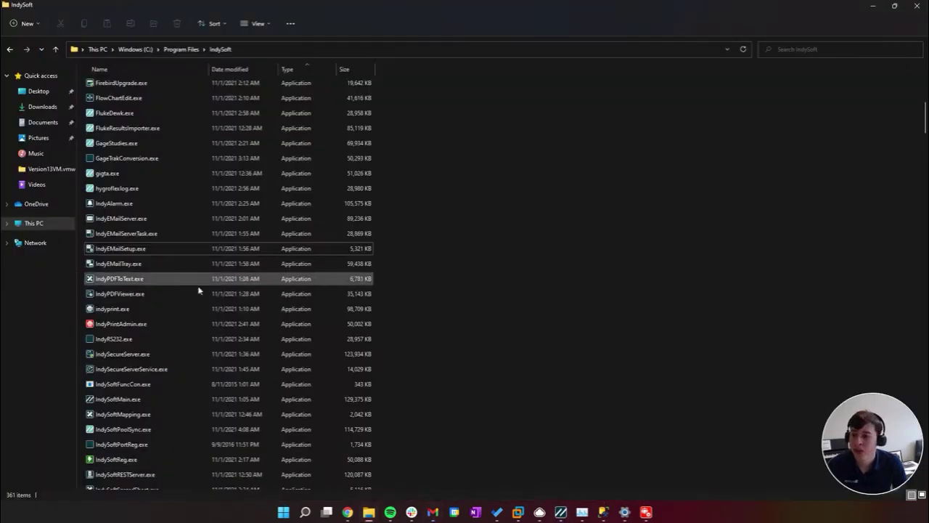
pyautogui.click(188, 251)
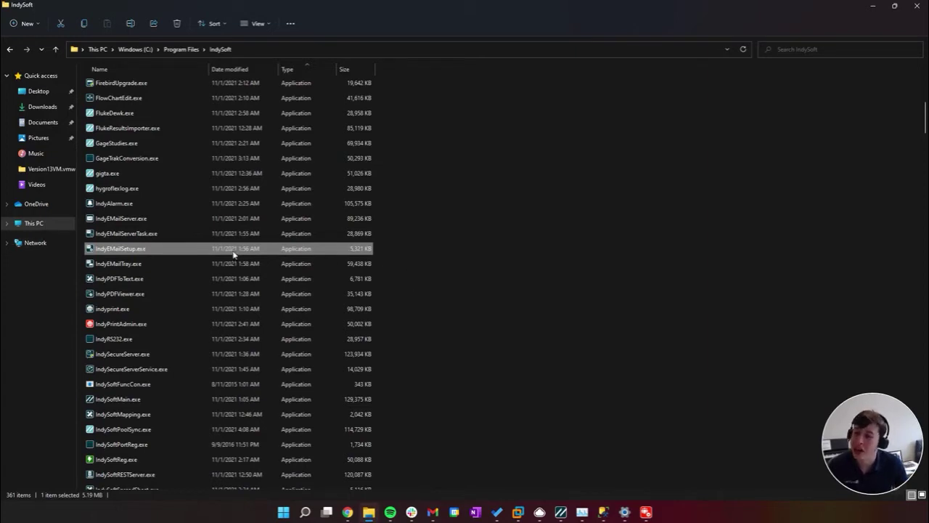
pyautogui.rightClick(236, 253)
pyautogui.click(296, 248)
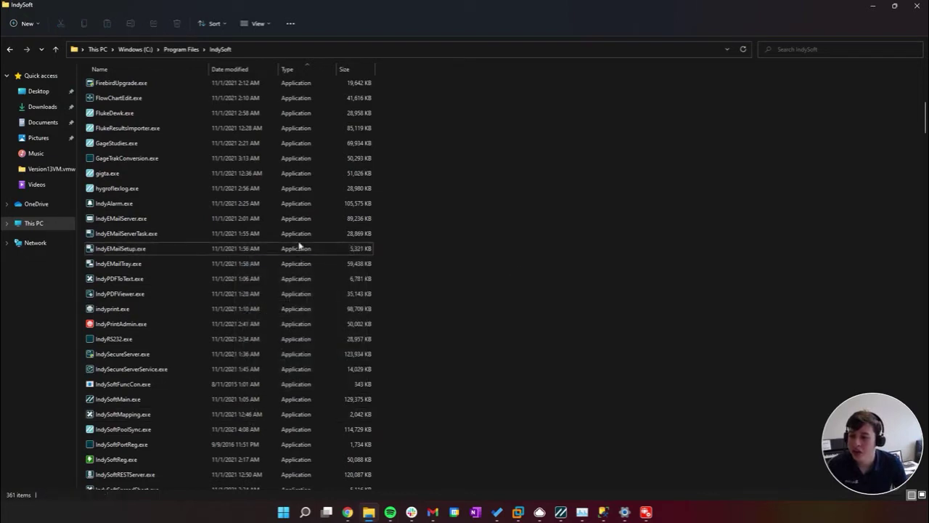
pyautogui.rightClick(296, 249)
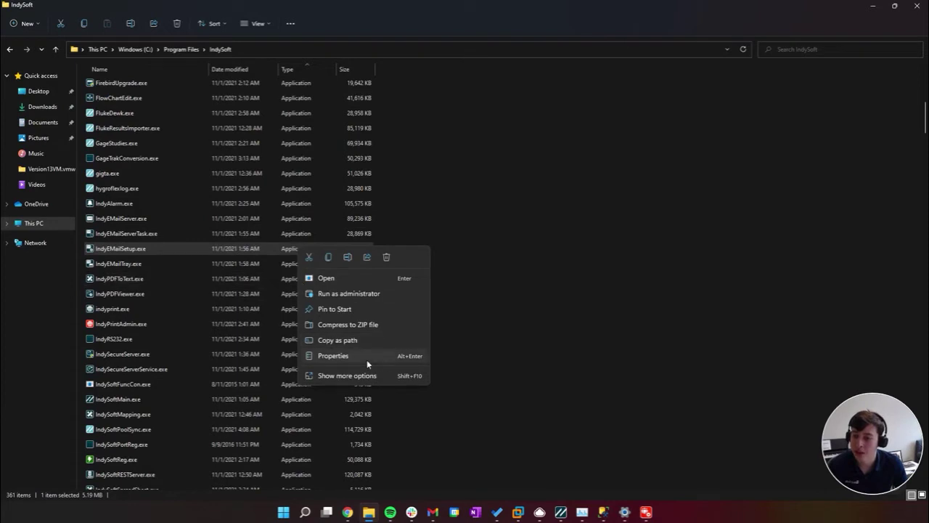
pyautogui.click(366, 359)
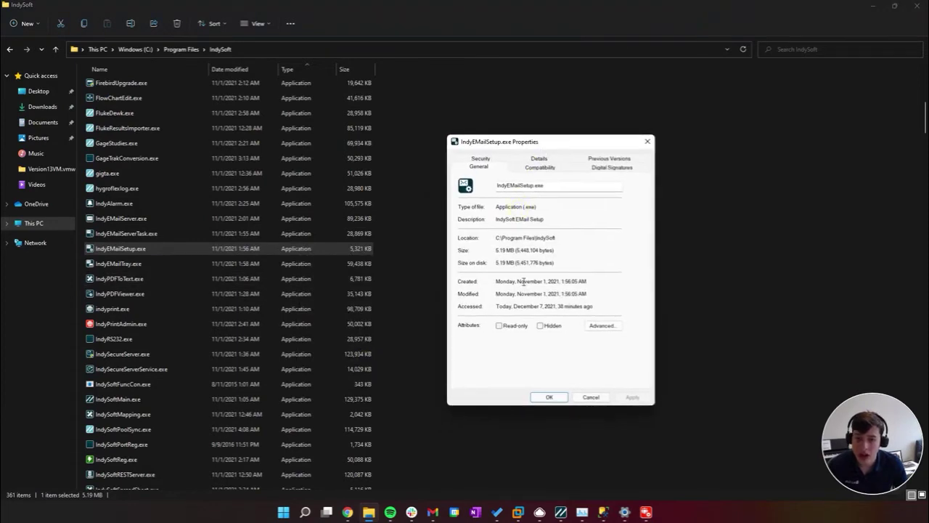
# Confirm 'Run this program as an administrator' on IndyEMailSetup.exe's Compatibility tab and apply it
pyautogui.click(538, 168)
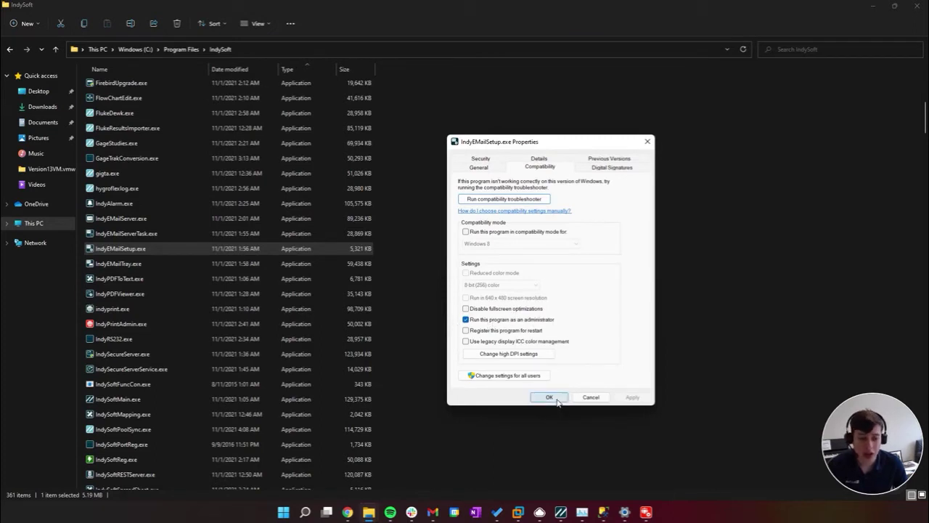
pyautogui.click(557, 401)
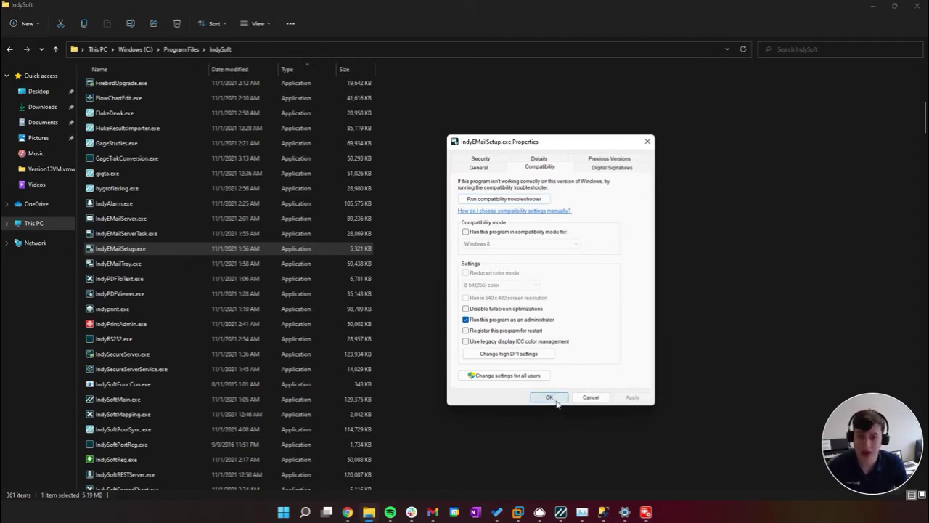
pyautogui.click(556, 400)
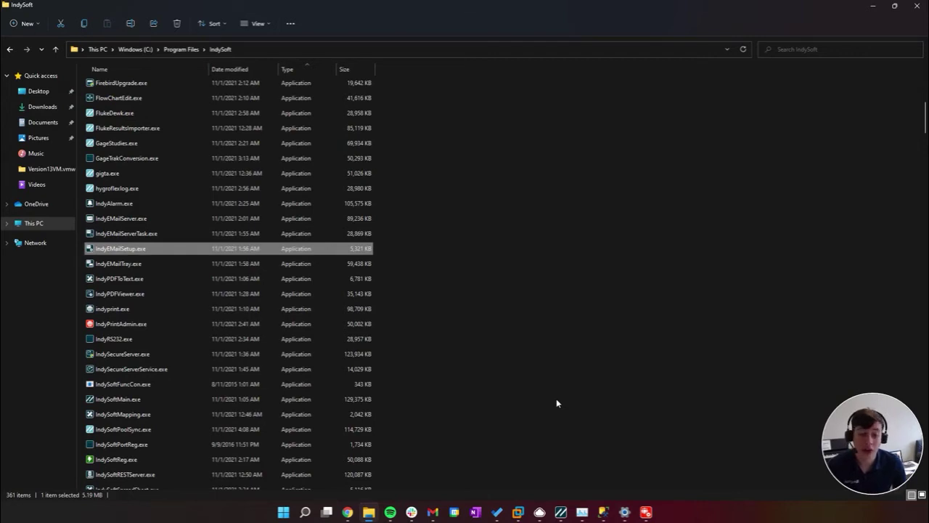
# Check Send From Logged In User in the User/Location E-Mail Settings and Save & Close
pyautogui.click(564, 512)
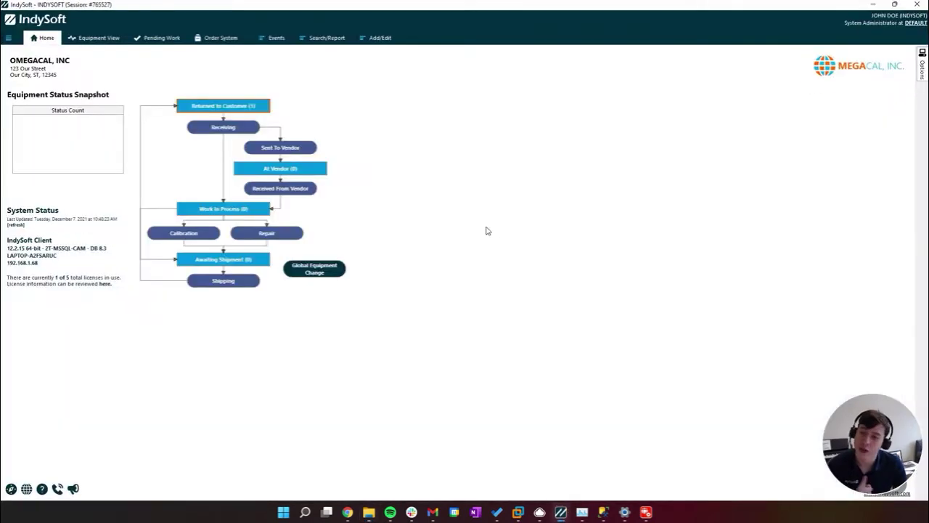
pyautogui.click(8, 38)
pyautogui.click(55, 96)
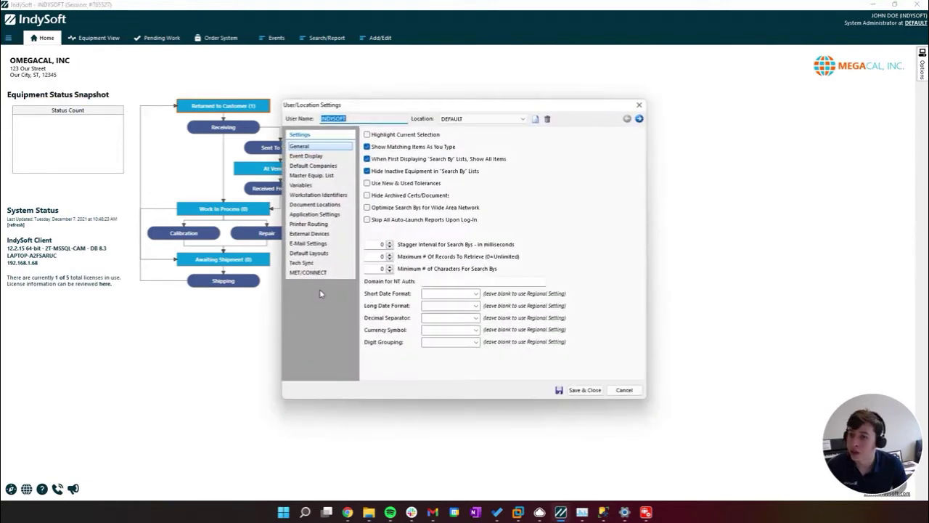
pyautogui.click(312, 244)
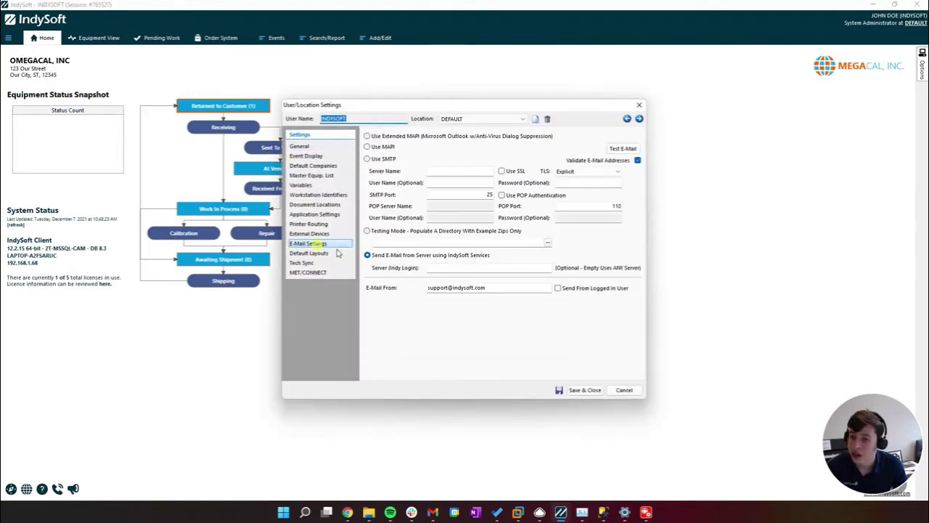
pyautogui.click(572, 291)
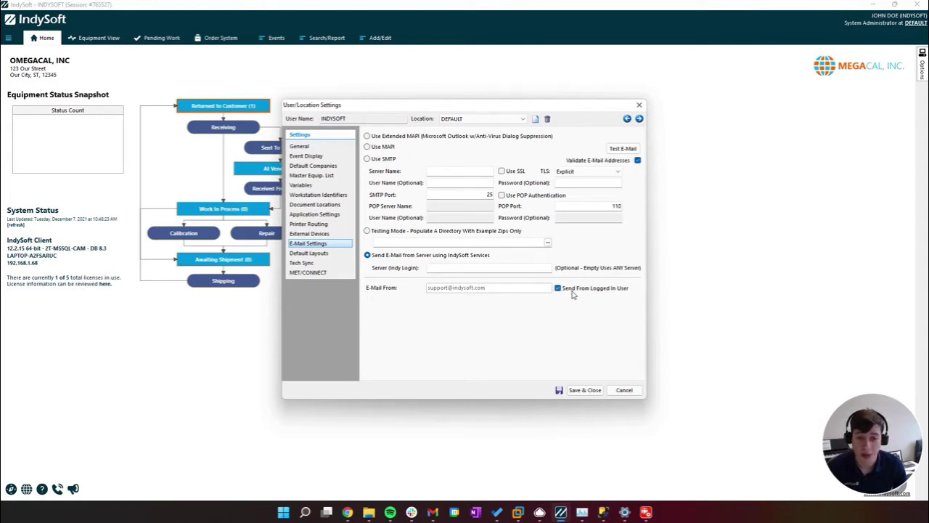
pyautogui.click(584, 390)
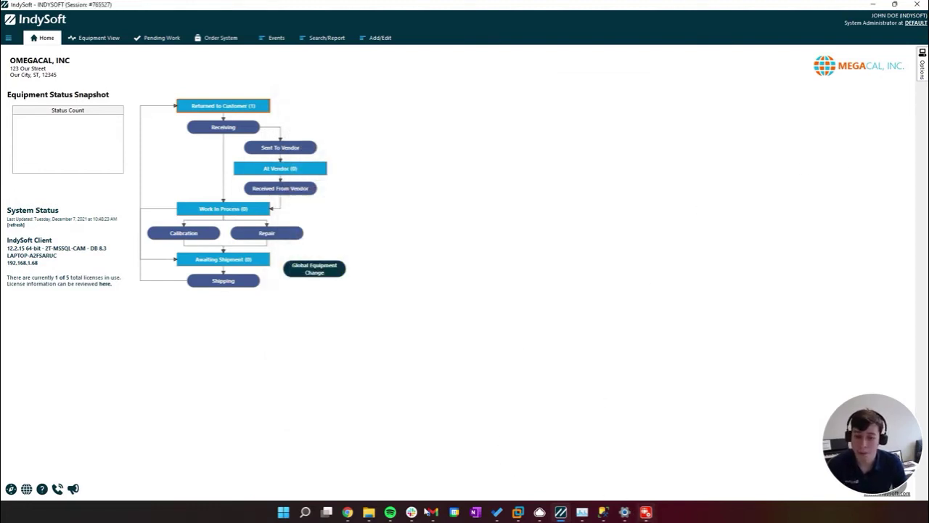
pyautogui.click(369, 513)
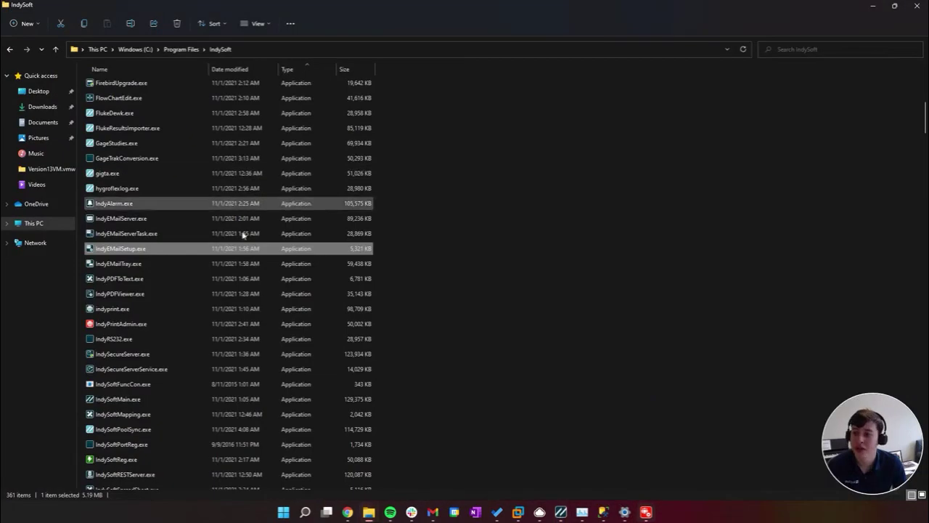
# Mark IndyEMailSetup.exe to run as administrator, then launch it to open EMail Server Settings
pyautogui.rightClick(217, 249)
pyautogui.click(284, 357)
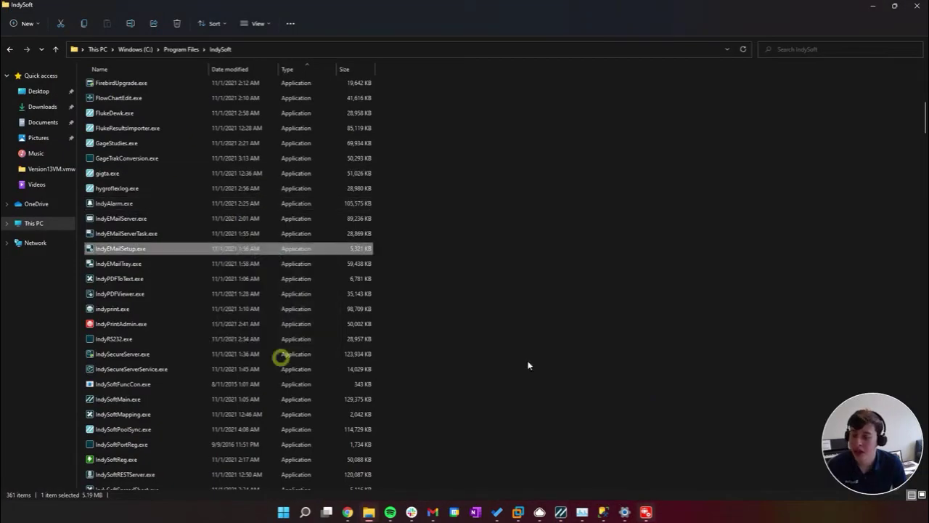
pyautogui.click(439, 228)
pyautogui.click(424, 380)
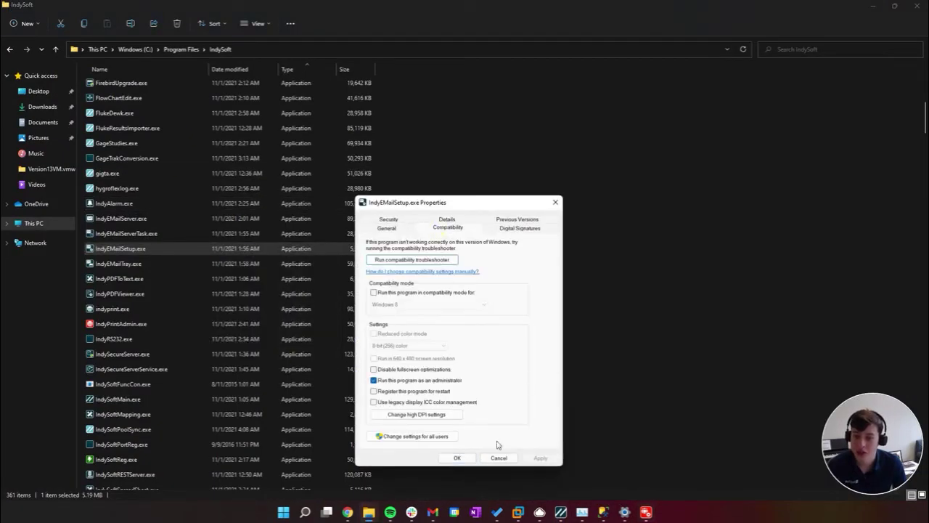
pyautogui.click(458, 457)
pyautogui.doubleClick(184, 254)
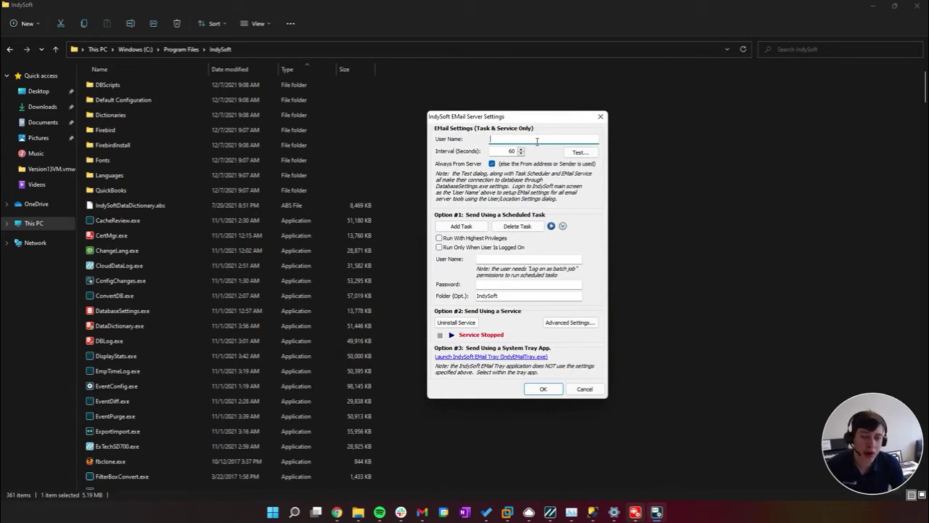
# Enter EMAILSERVER as user name, set a 5-second interval, and uncheck Always From Server
pyautogui.press('Tab')
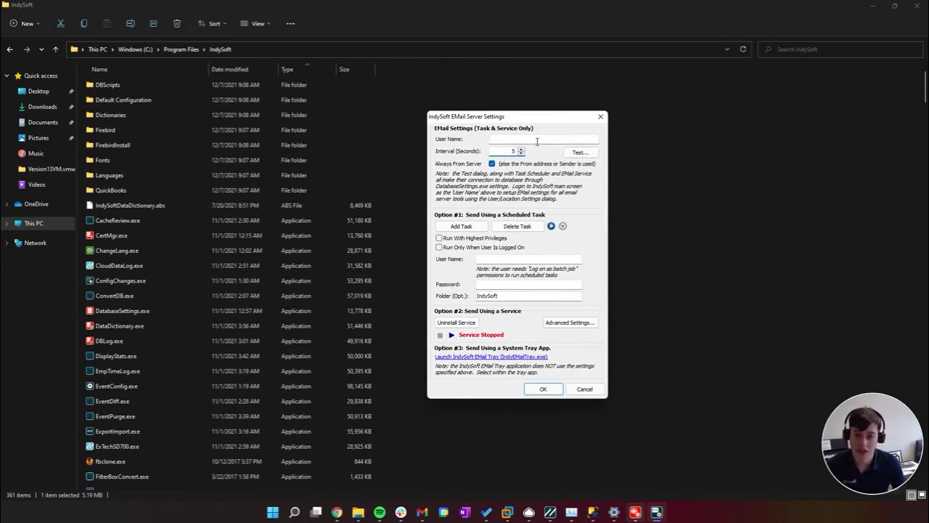
pyautogui.click(538, 141)
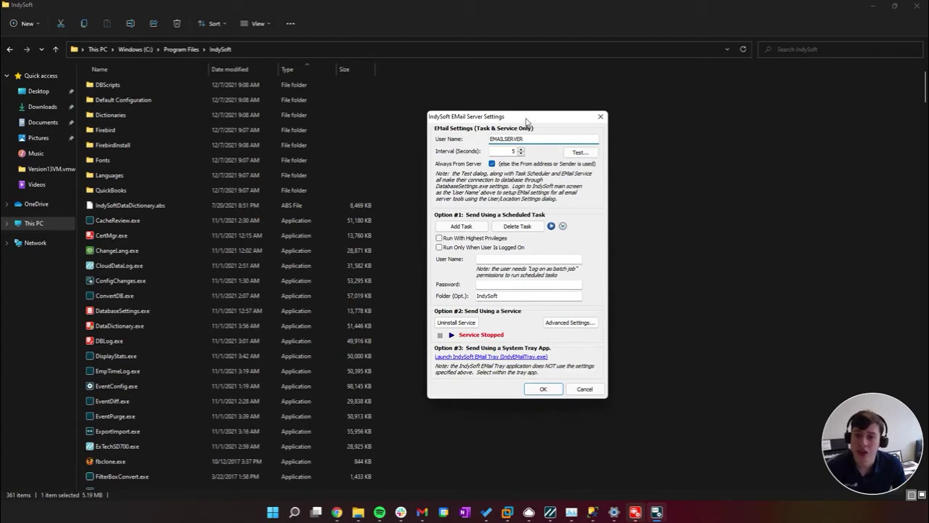
pyautogui.moveTo(527, 121); pyautogui.dragTo(499, 88)
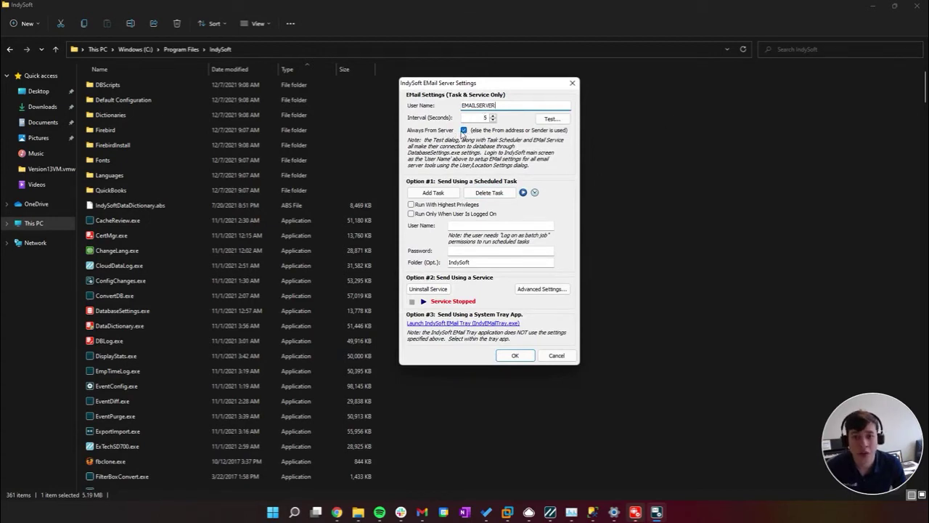
pyautogui.click(463, 130)
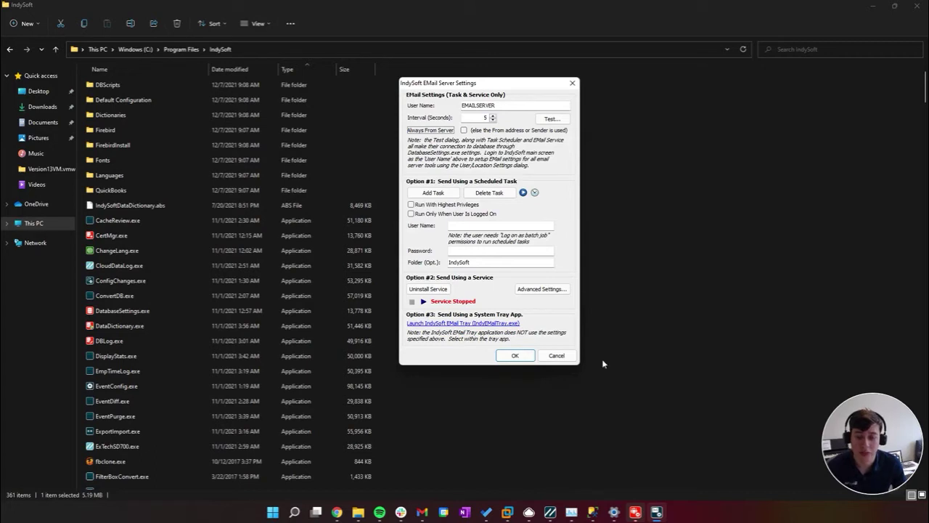
pyautogui.moveTo(501, 104); pyautogui.dragTo(386, 98)
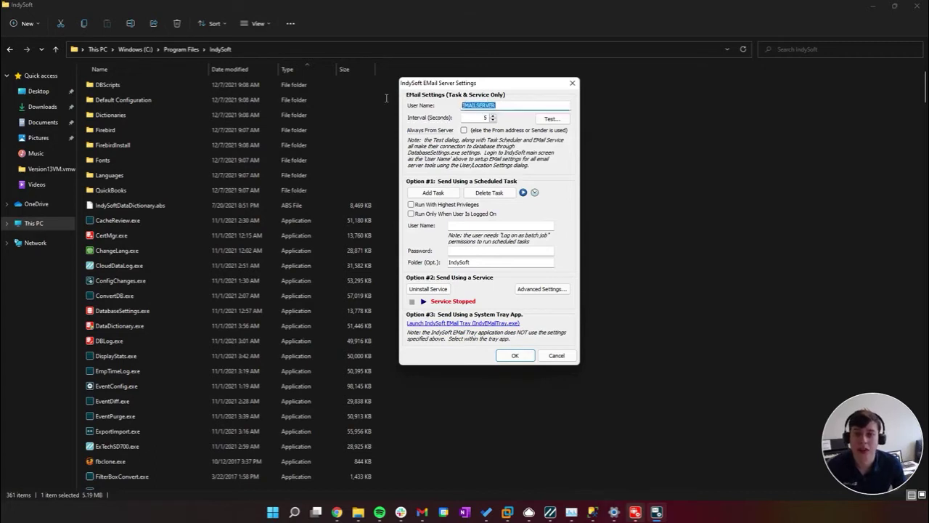
pyautogui.click(507, 108)
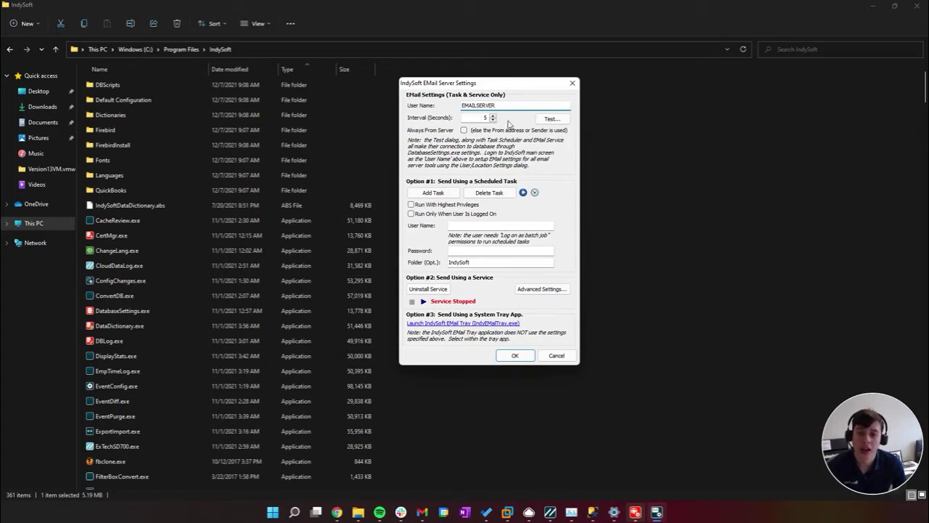
pyautogui.click(464, 130)
pyautogui.click(464, 130)
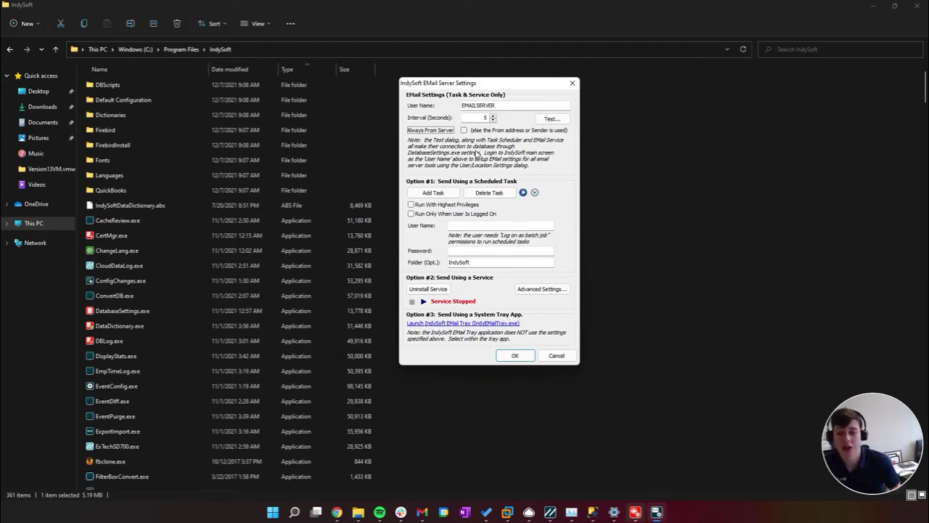
# Replace the location's E-Mail From address with the user's own e-mail address and save
pyautogui.click(552, 513)
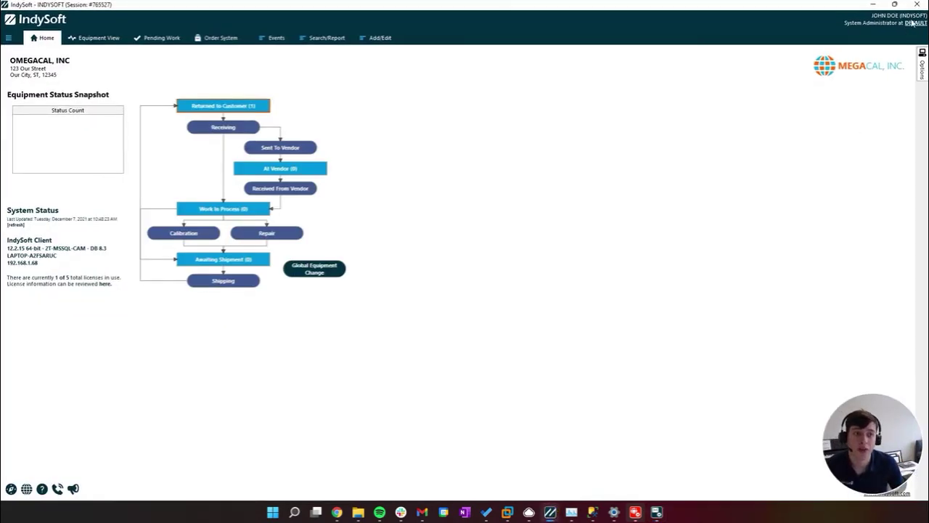
pyautogui.click(8, 38)
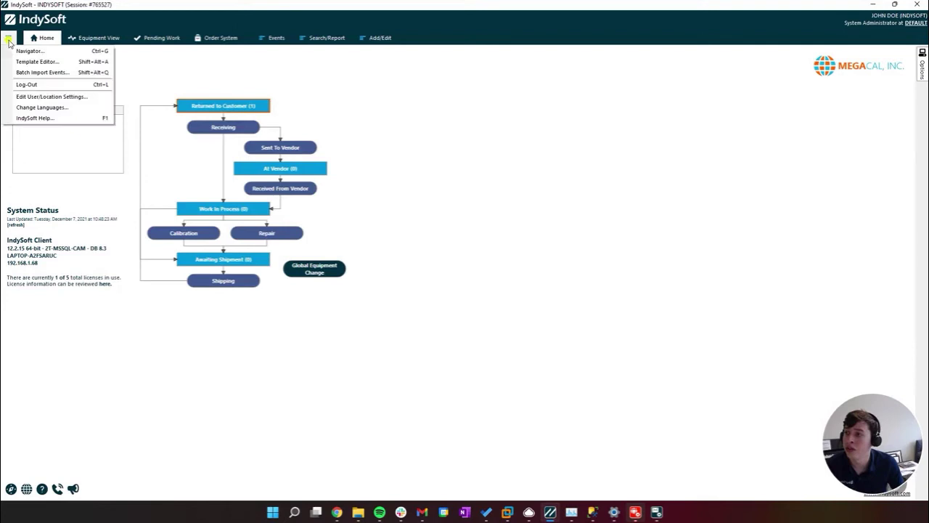
pyautogui.click(43, 96)
pyautogui.click(328, 244)
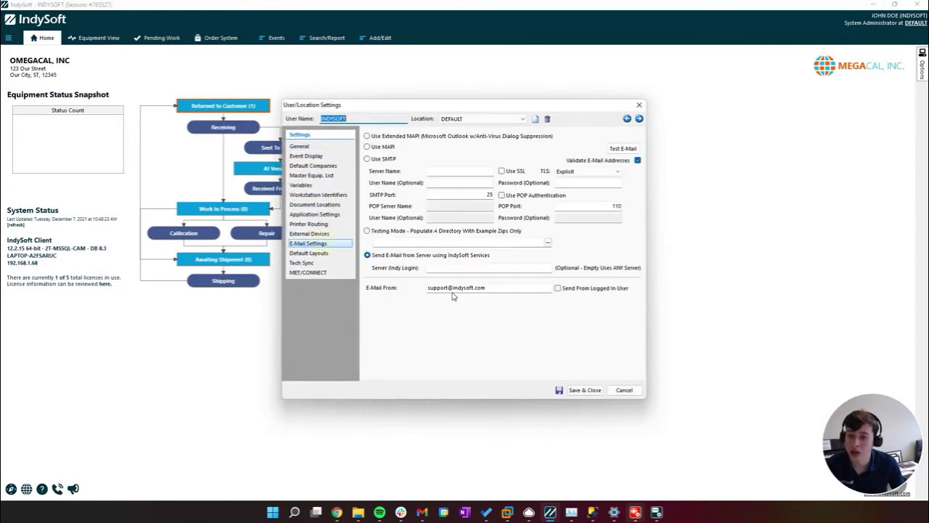
pyautogui.doubleClick(452, 288)
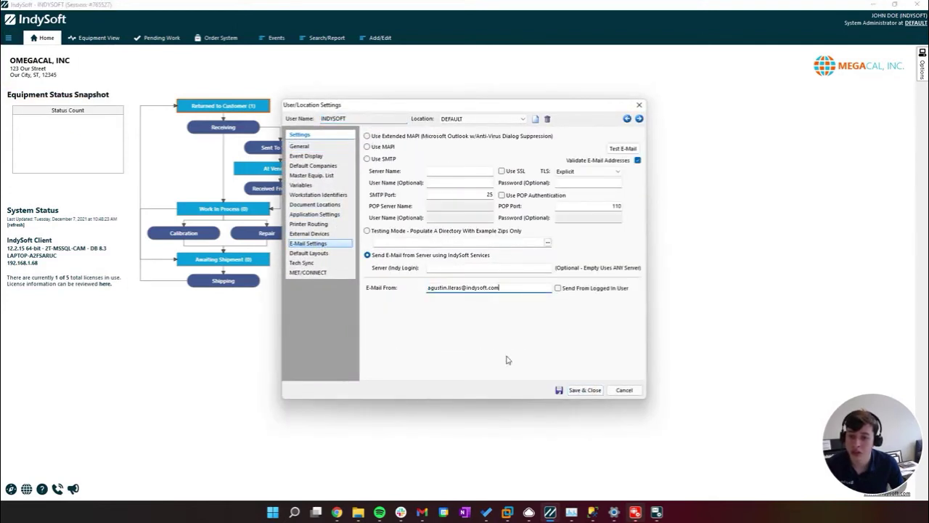
pyautogui.doubleClick(498, 287)
pyautogui.click(583, 390)
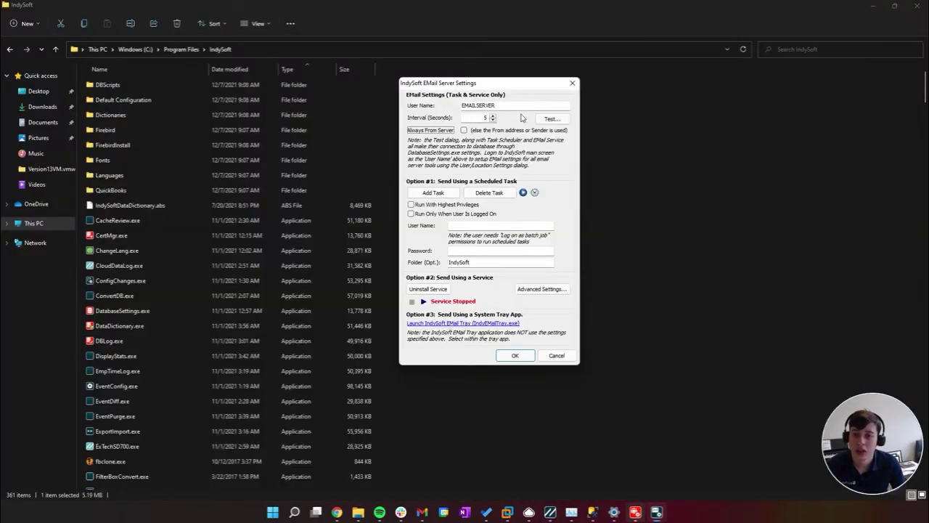
pyautogui.moveTo(488, 86); pyautogui.dragTo(512, 88)
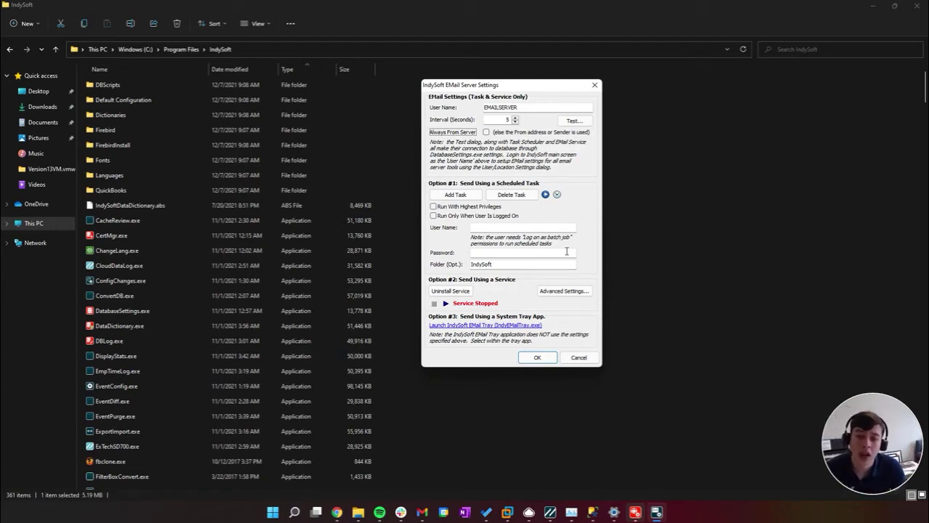
pyautogui.click(487, 229)
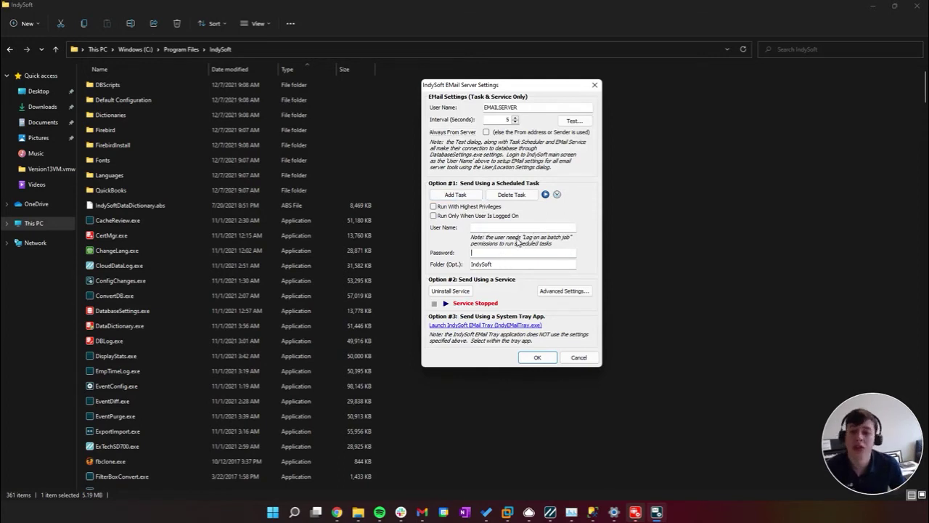
pyautogui.click(508, 252)
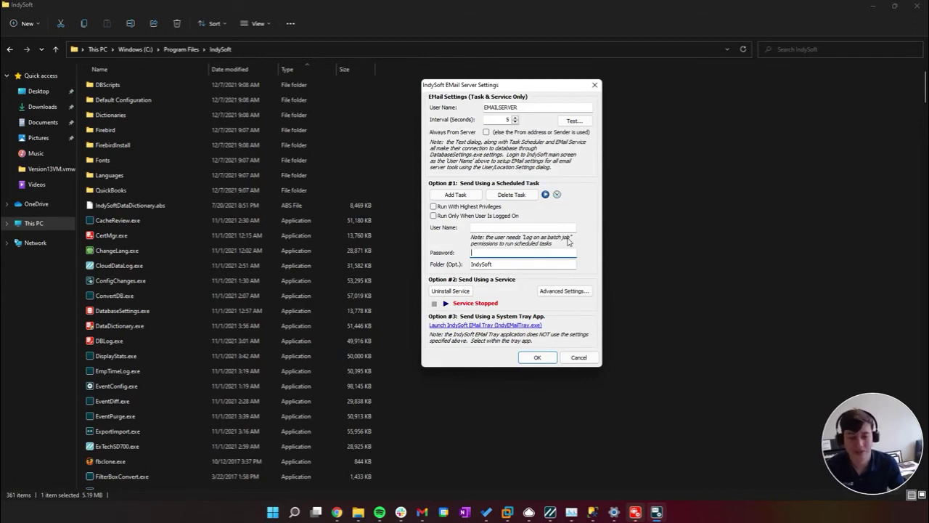
# Reinstall the e-mail server service by uninstalling it, then installing it again, confirming each prompt
pyautogui.click(462, 292)
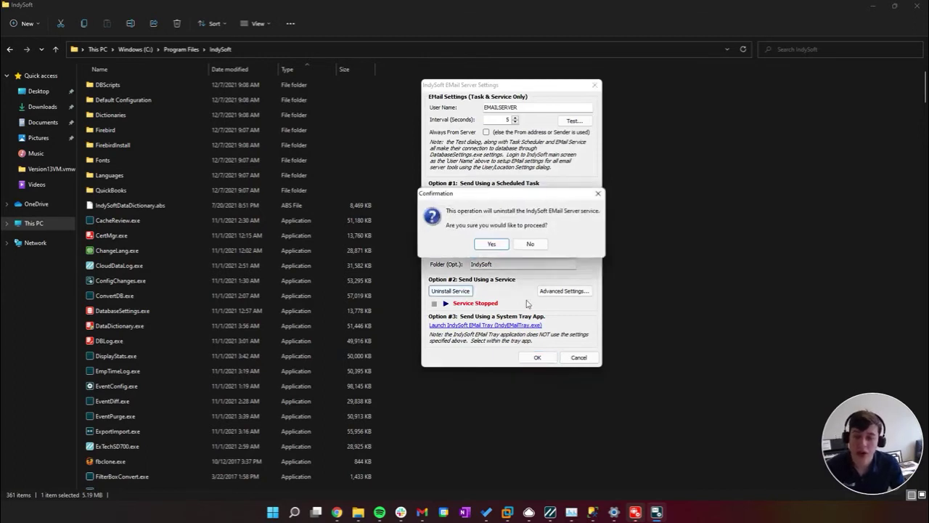
pyautogui.click(491, 244)
pyautogui.press('Return')
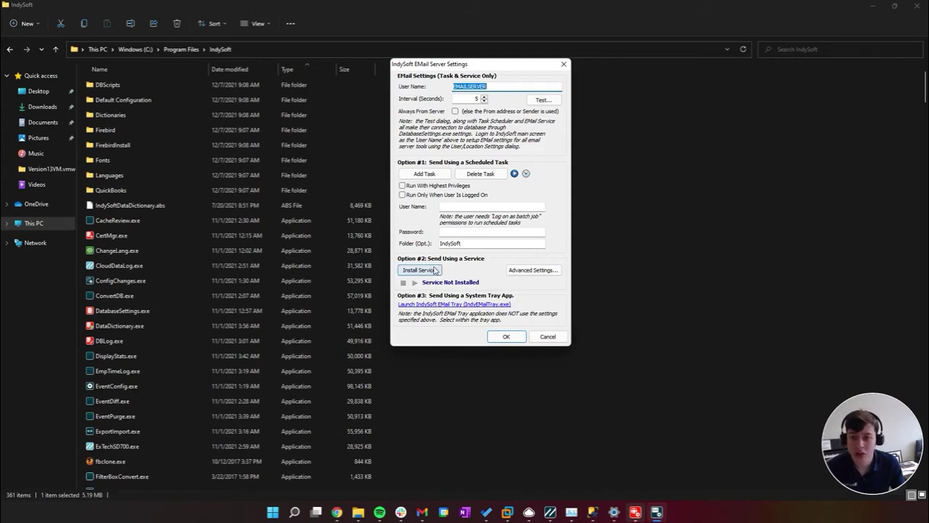
pyautogui.click(436, 270)
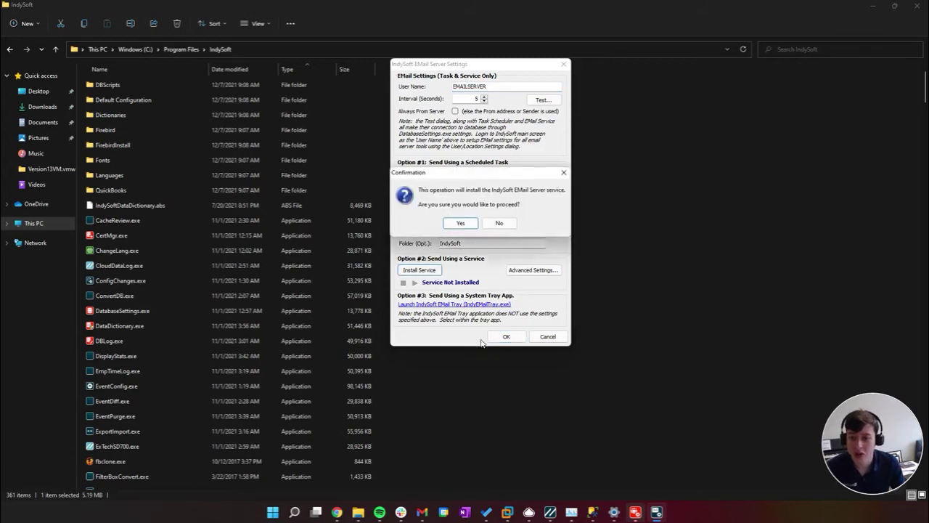
pyautogui.click(463, 224)
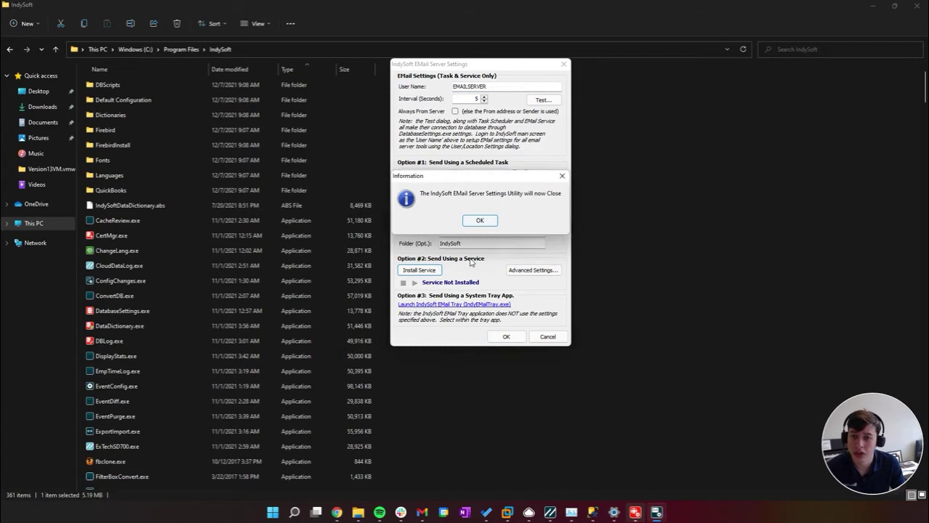
pyautogui.click(480, 222)
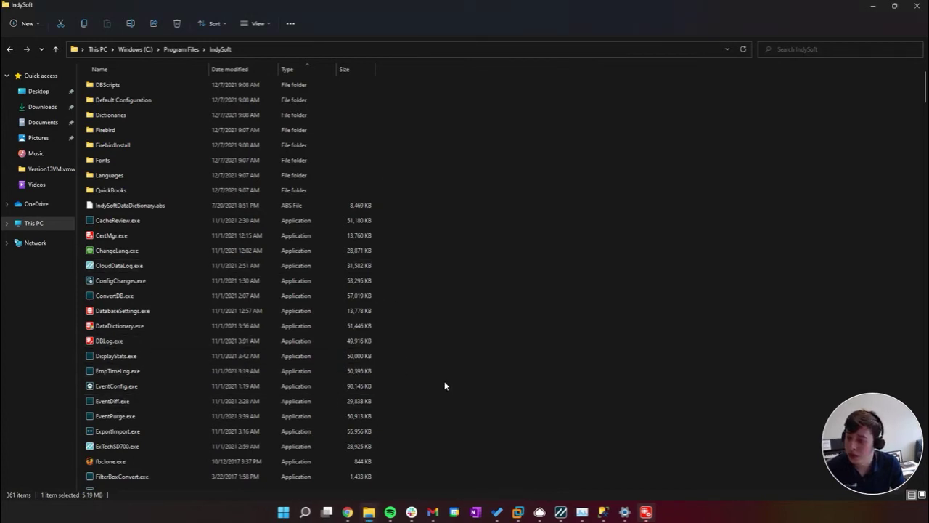
# Launch IndyEMailSetup.exe, start the e-mail server service under Option #2, and close the utility
pyautogui.click(354, 341)
pyautogui.write('indyemailset')
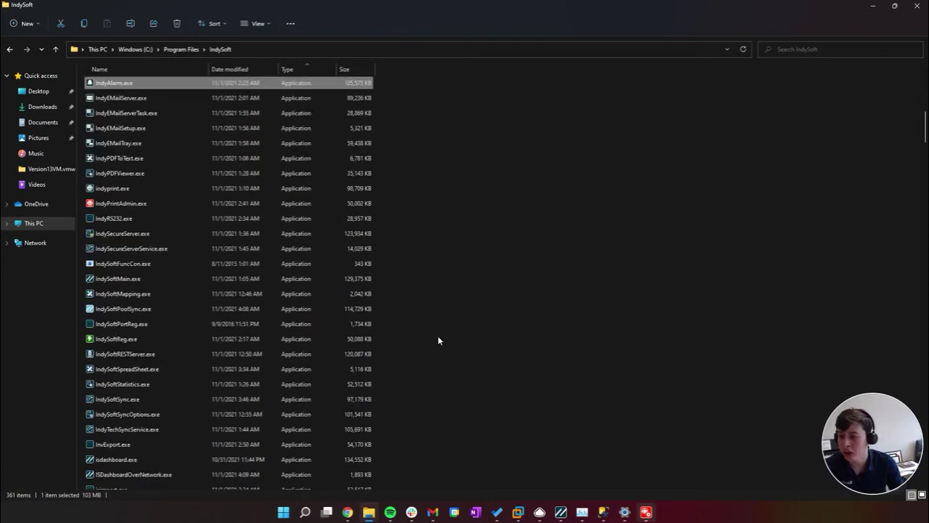
pyautogui.press('Return')
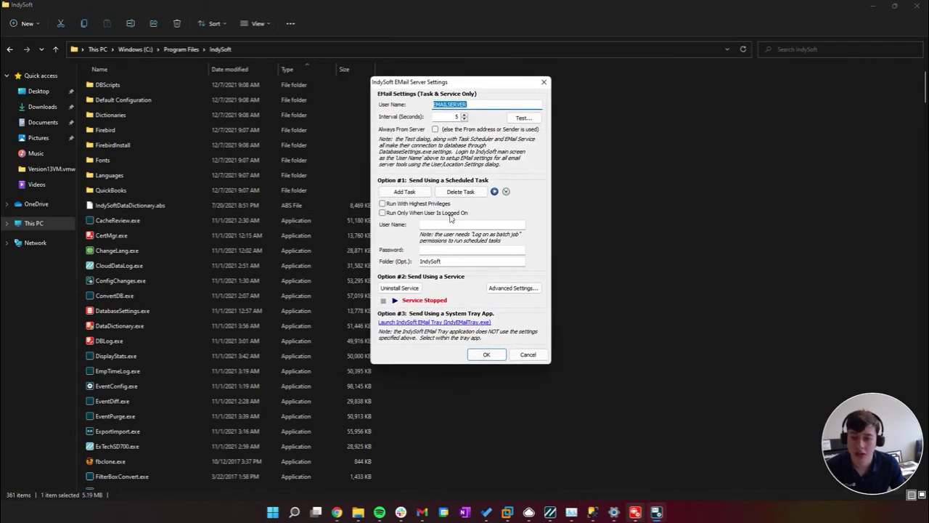
pyautogui.click(395, 300)
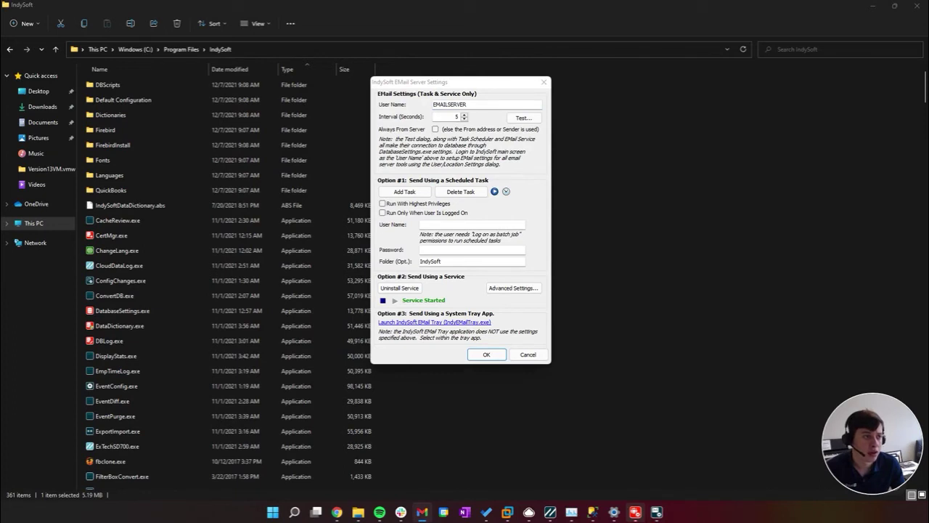
pyautogui.click(517, 159)
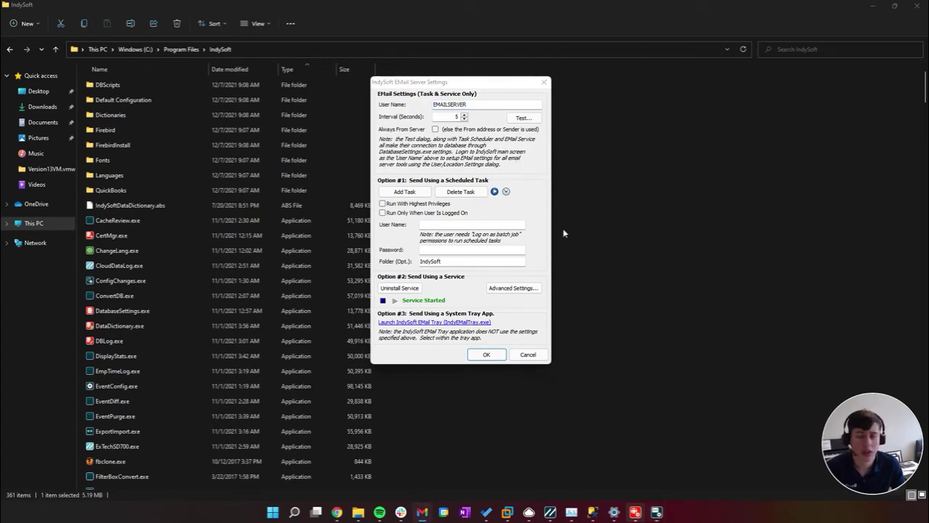
pyautogui.click(514, 157)
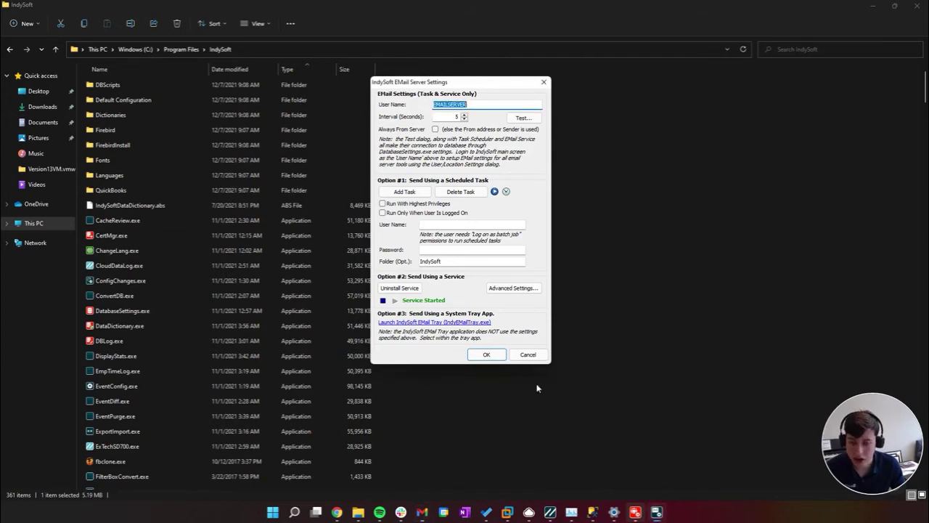
pyautogui.click(499, 356)
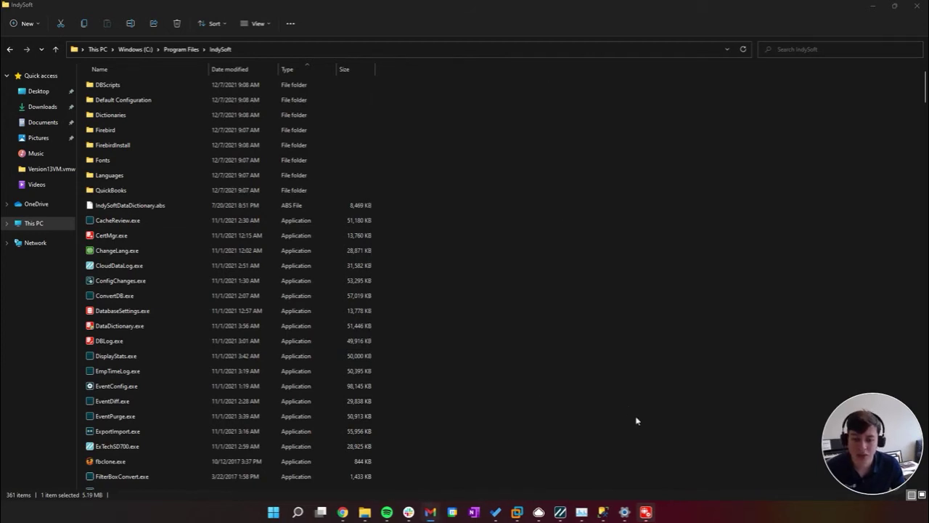
# Reopen IndyEMailSetup.exe to check the EMAILSERVER user name, then close it again
pyautogui.press('i')
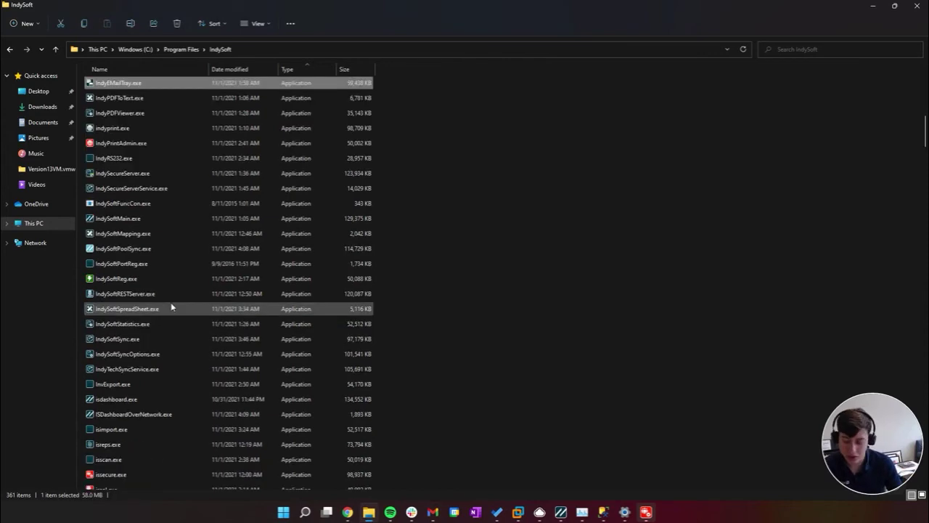
pyautogui.press('Up')
pyautogui.press('Up')
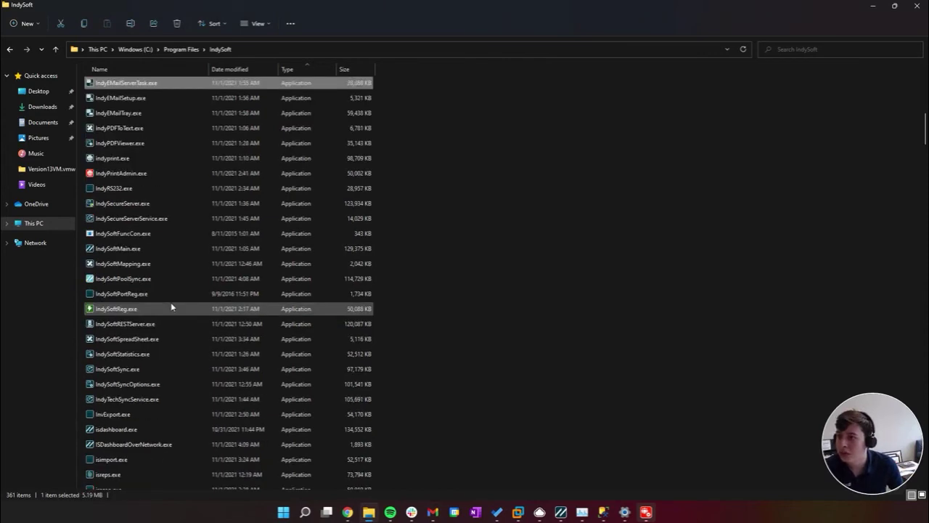
pyautogui.press('Down')
pyautogui.press('Return')
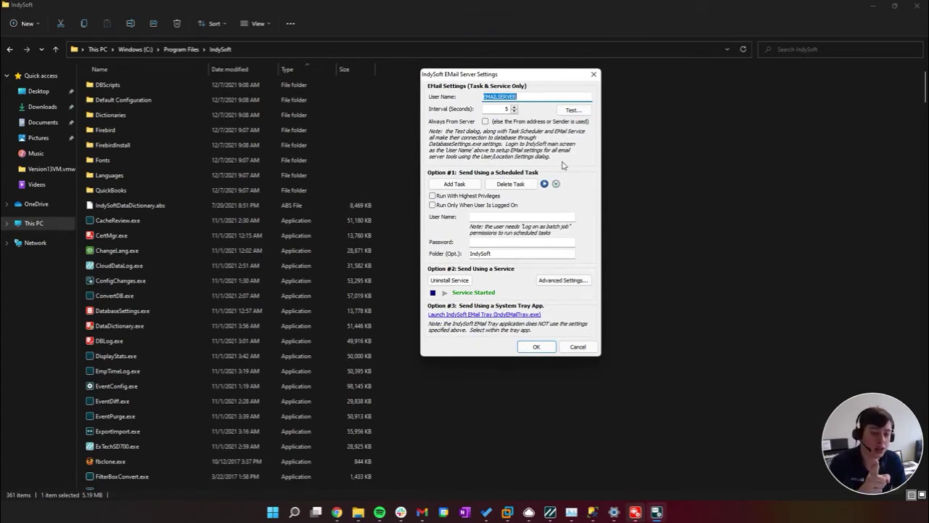
pyautogui.moveTo(529, 99); pyautogui.dragTo(391, 111)
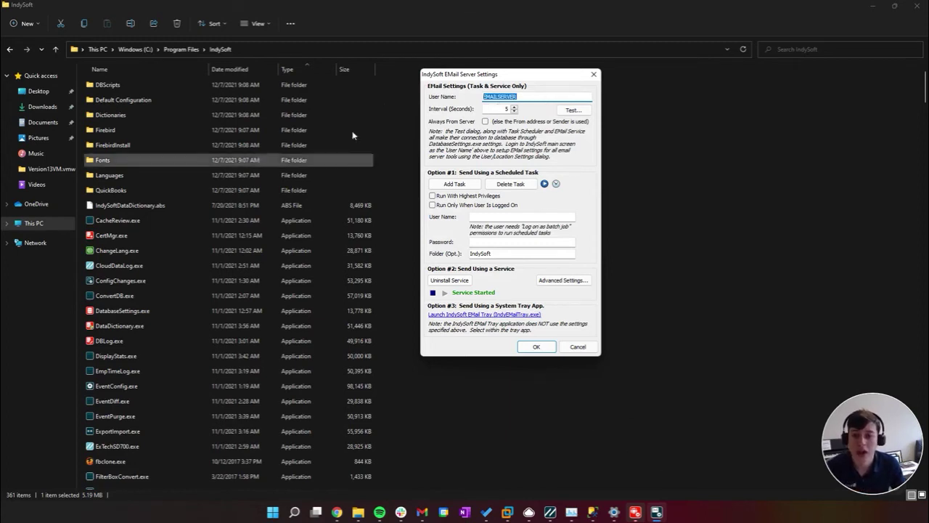
pyautogui.click(536, 347)
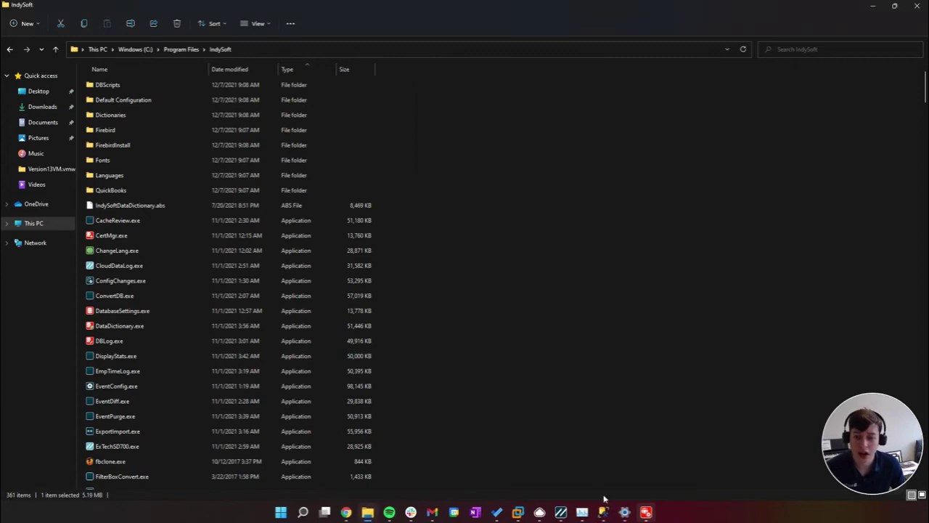
# In User/Location E-Mail Settings, choose sending e-mail from the server using IndySoft Services
pyautogui.click(565, 512)
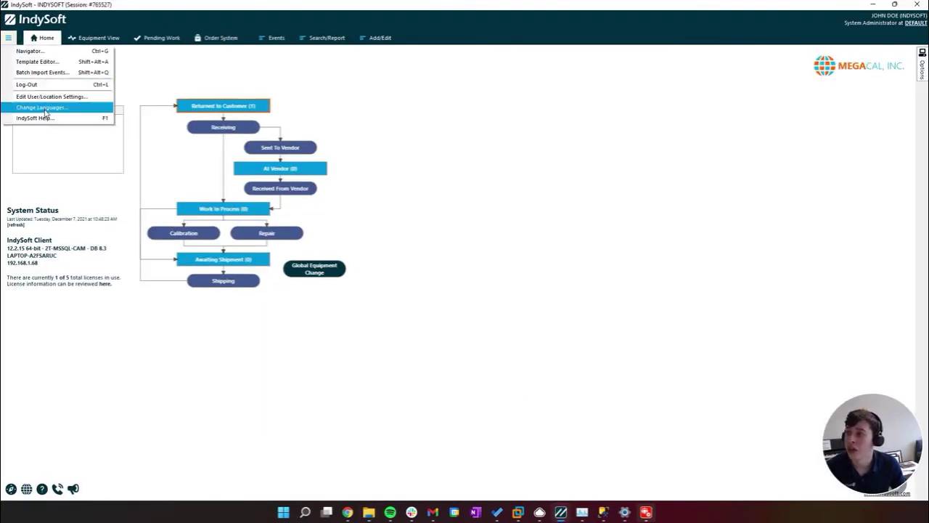
pyautogui.click(8, 38)
pyautogui.click(44, 100)
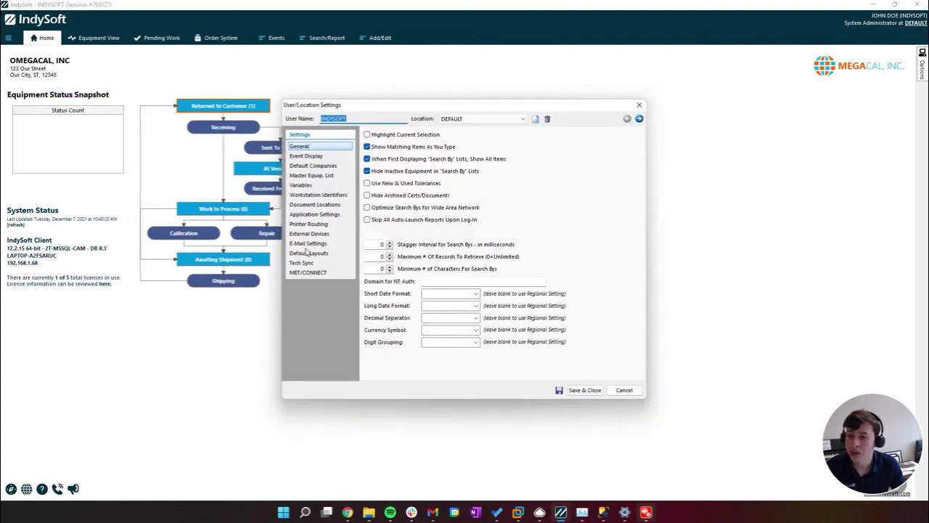
pyautogui.click(307, 246)
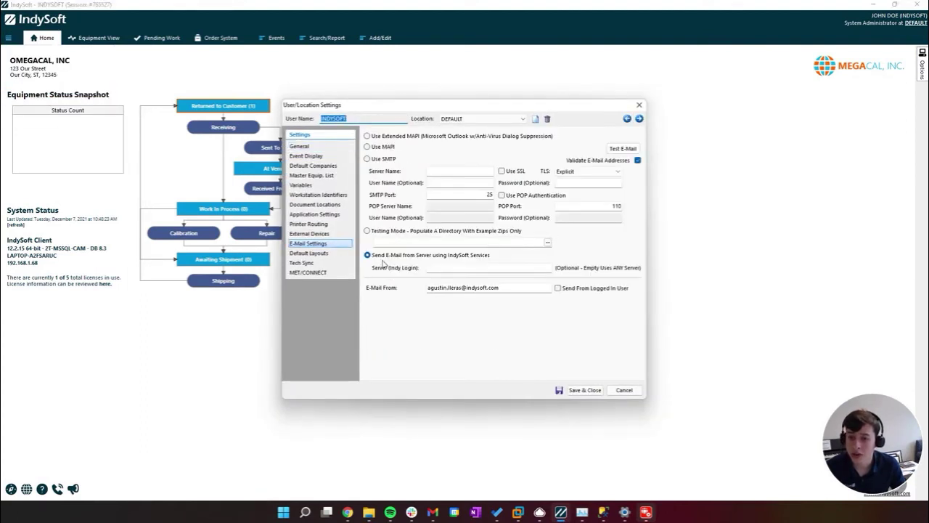
pyautogui.click(372, 257)
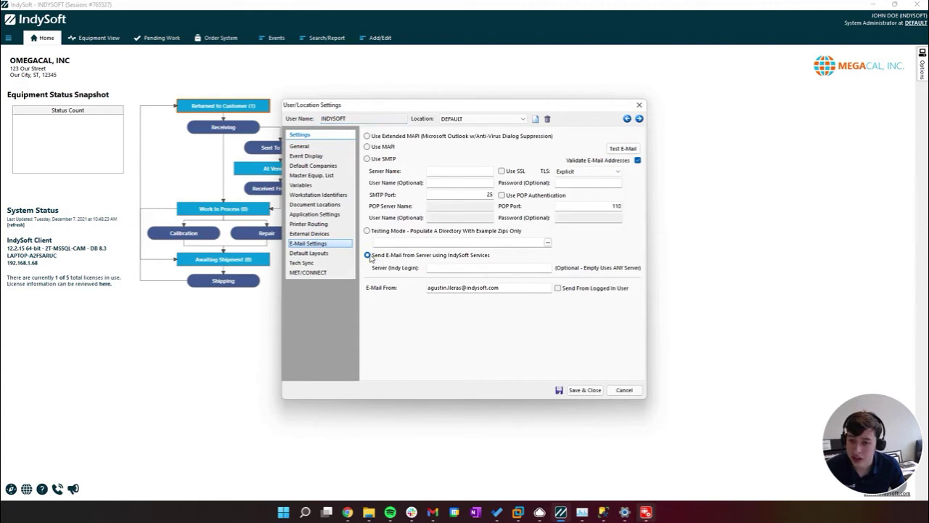
pyautogui.click(471, 269)
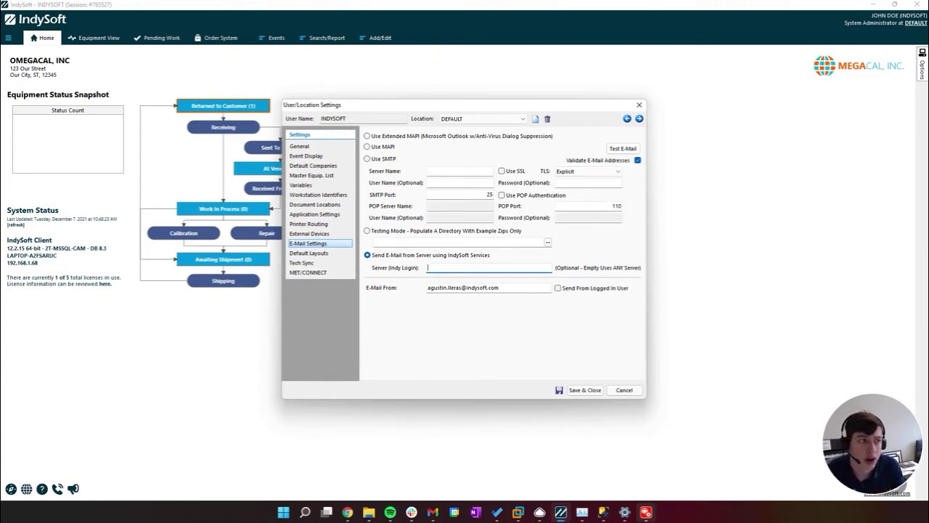
# Send a test e-mail to your own address, then switch to the Gmail inbox
pyautogui.click(617, 149)
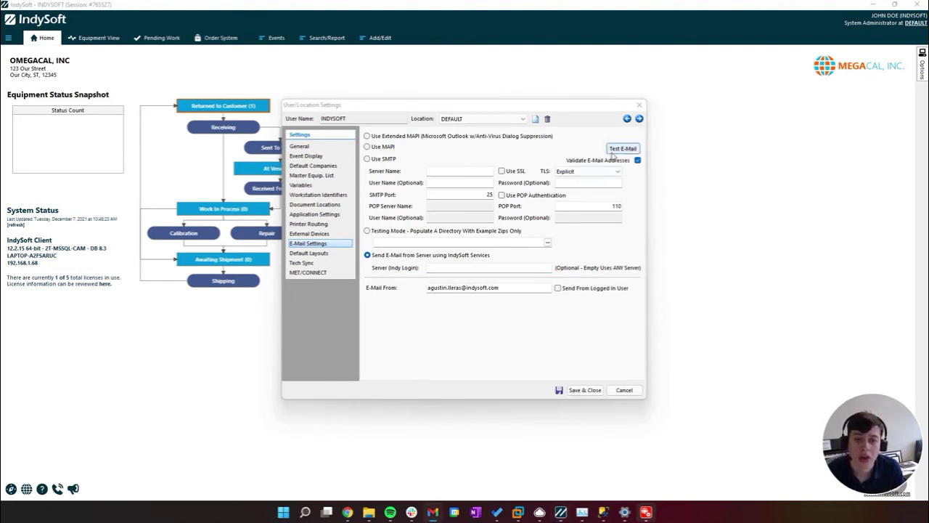
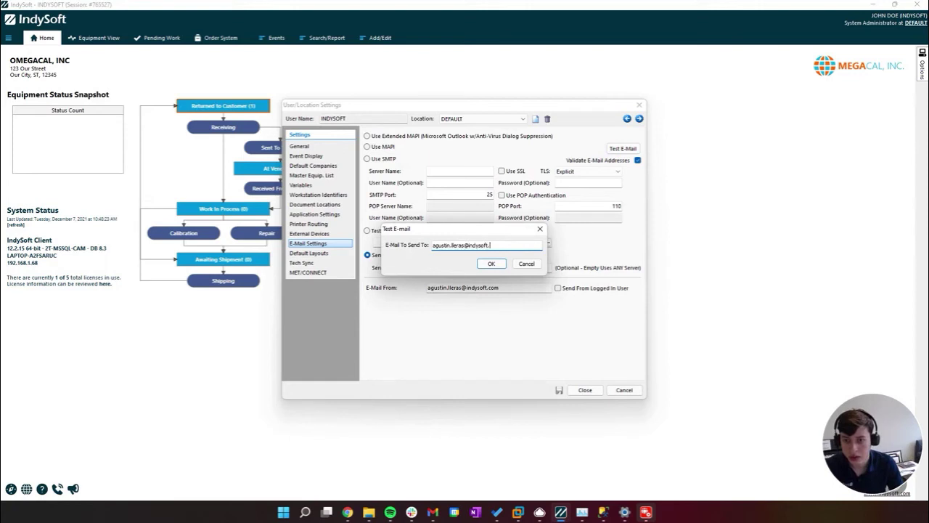
pyautogui.press('Return')
pyautogui.click(477, 272)
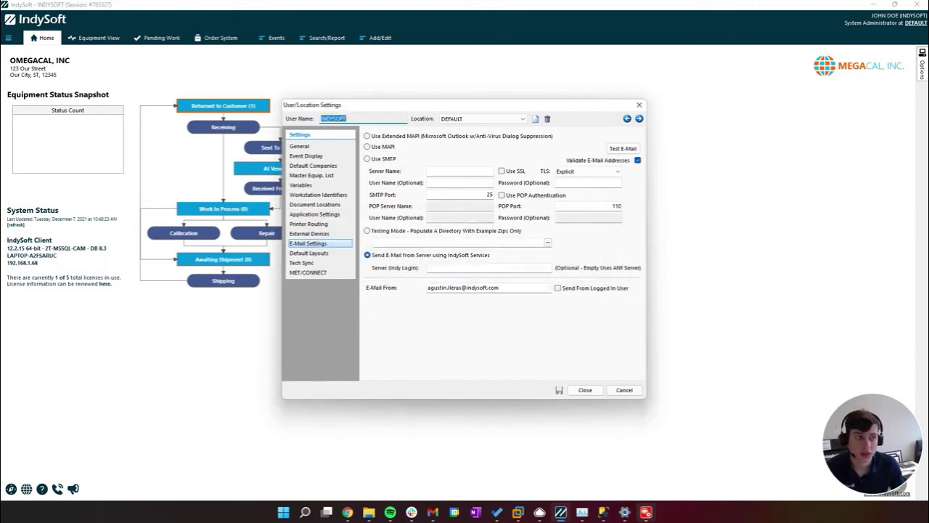
pyautogui.click(433, 513)
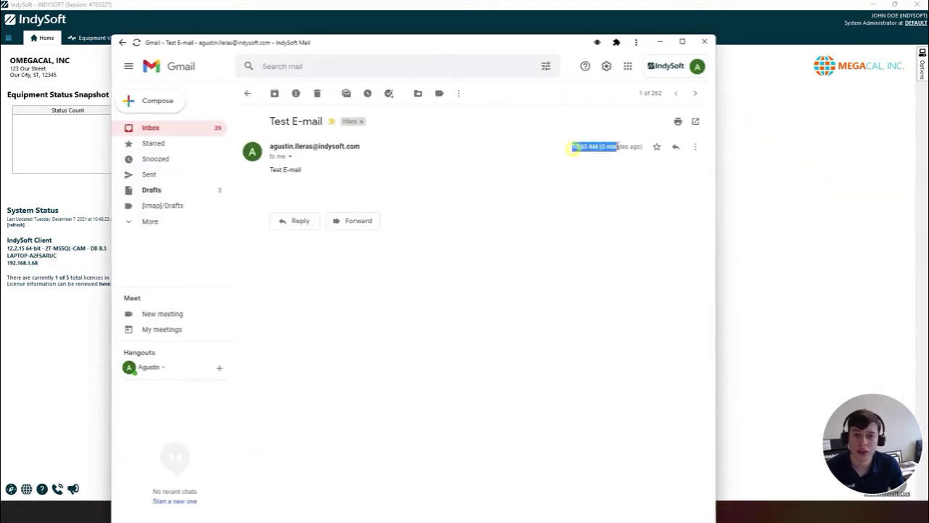
# Move the Gmail window off screen to the right
pyautogui.moveTo(564, 46); pyautogui.dragTo(928, 66)
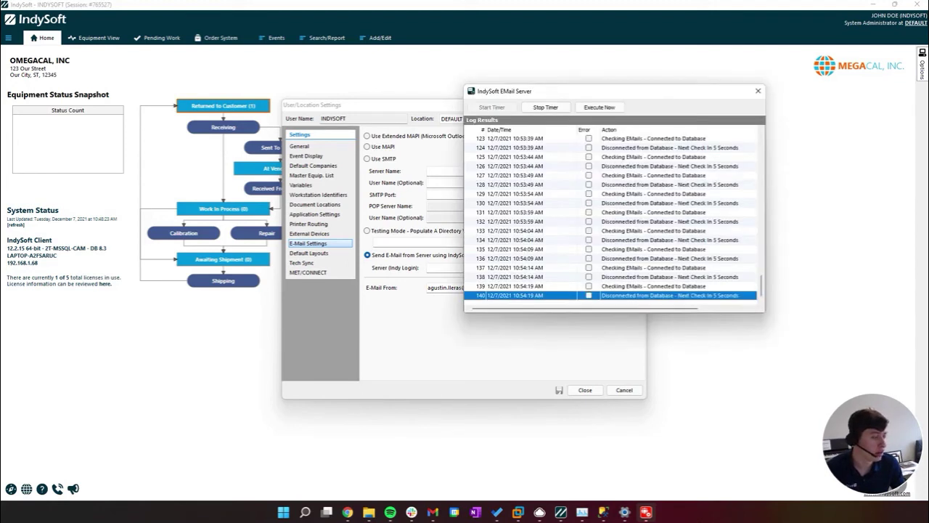
# Place and enlarge the EMail Server log window beside the User/Location Settings dialog
pyautogui.moveTo(638, 88); pyautogui.dragTo(472, 54)
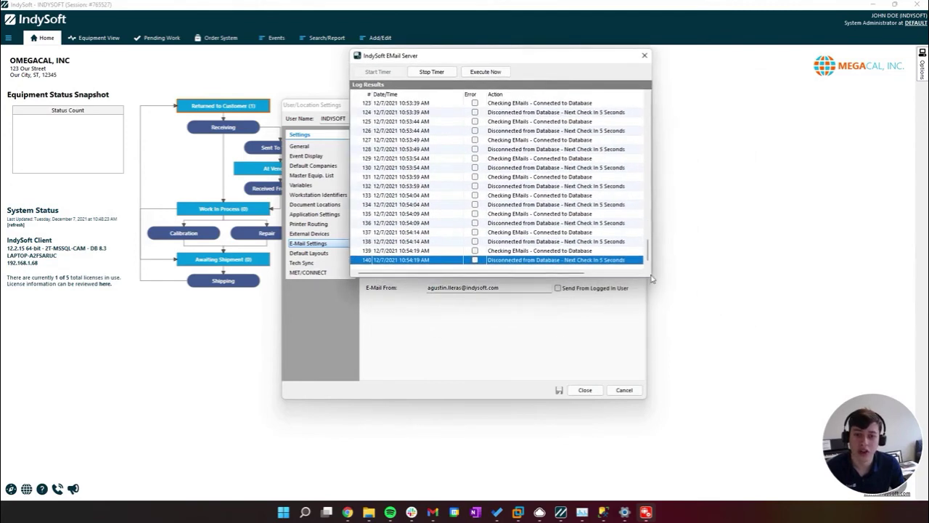
pyautogui.moveTo(652, 279); pyautogui.dragTo(851, 432)
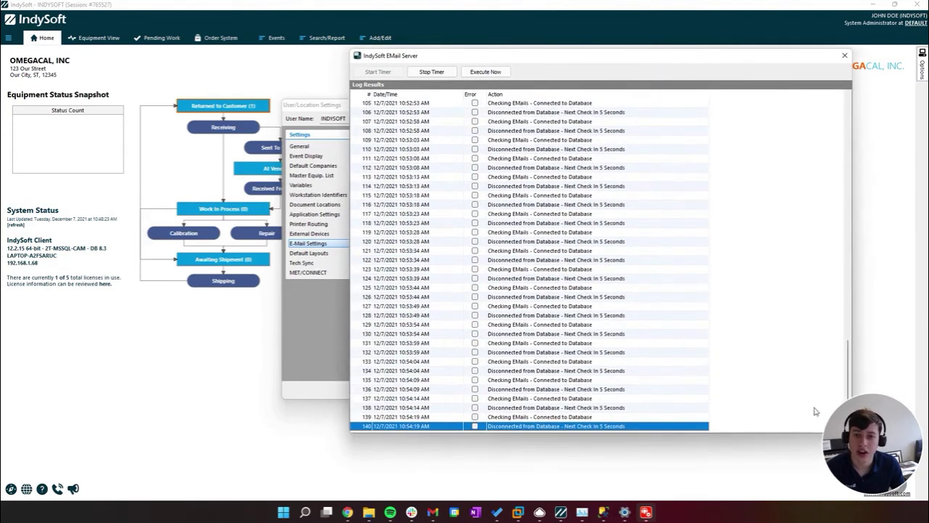
pyautogui.scroll(20, 718, 354)
pyautogui.moveTo(848, 169); pyautogui.dragTo(835, 287)
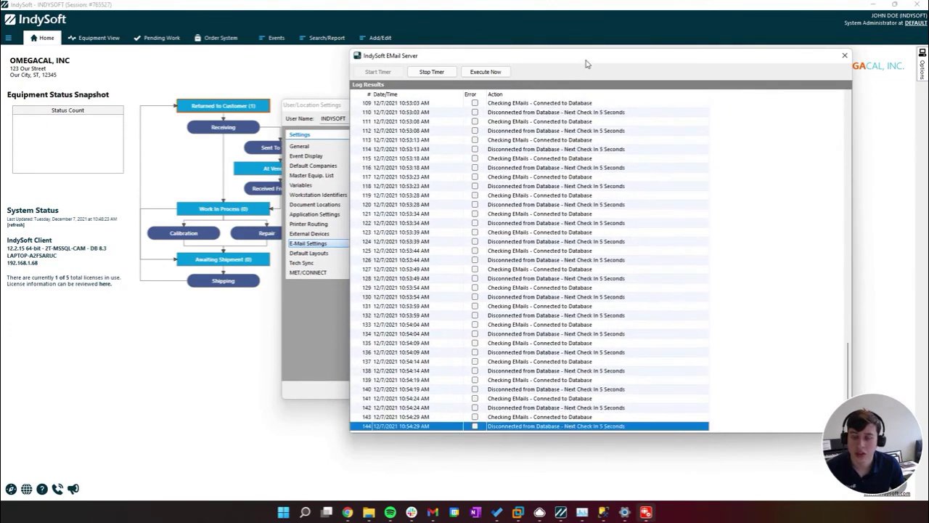
pyautogui.moveTo(586, 60); pyautogui.dragTo(253, 51)
pyautogui.moveTo(544, 109); pyautogui.dragTo(592, 105)
# Reopen User/Location E-Mail Settings, send another test e-mail, and bring the EMail Server log into view
pyautogui.click(630, 387)
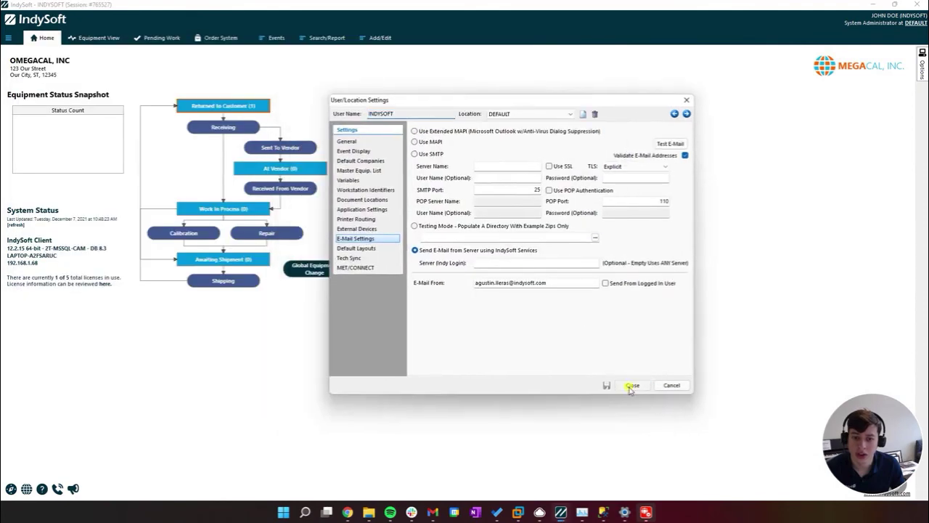
pyautogui.click(10, 38)
pyautogui.click(52, 95)
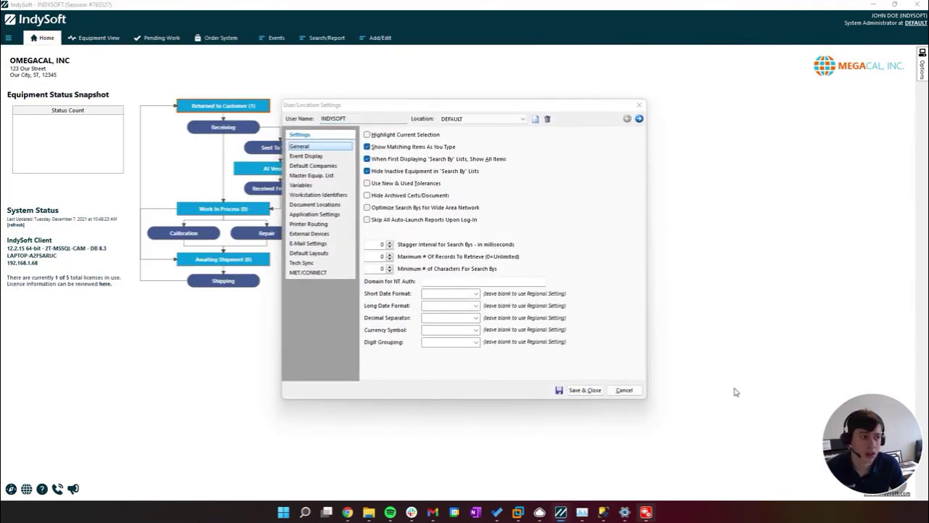
pyautogui.click(308, 243)
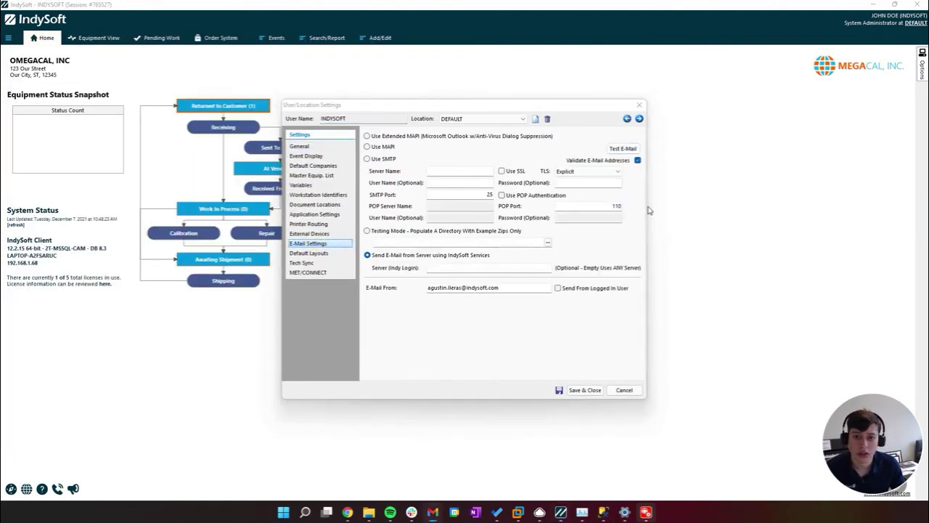
pyautogui.click(623, 148)
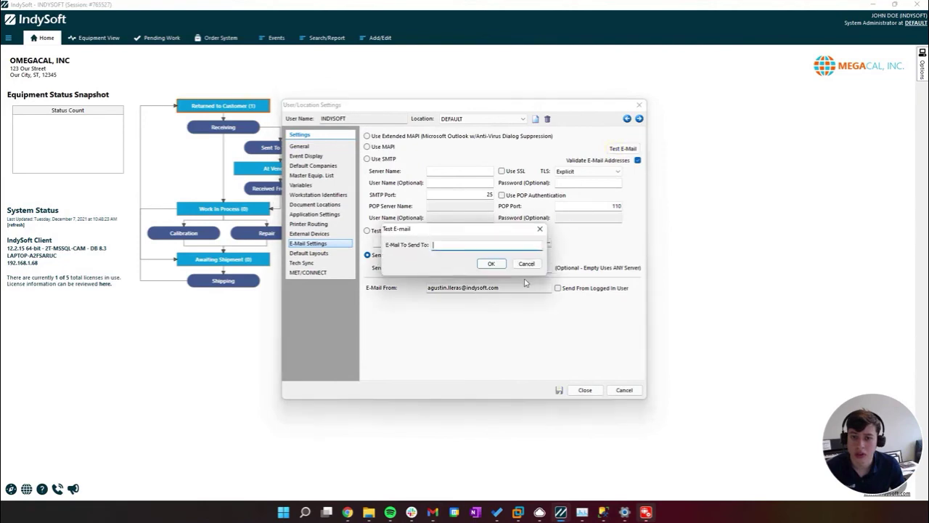
pyautogui.click(491, 264)
pyautogui.click(469, 268)
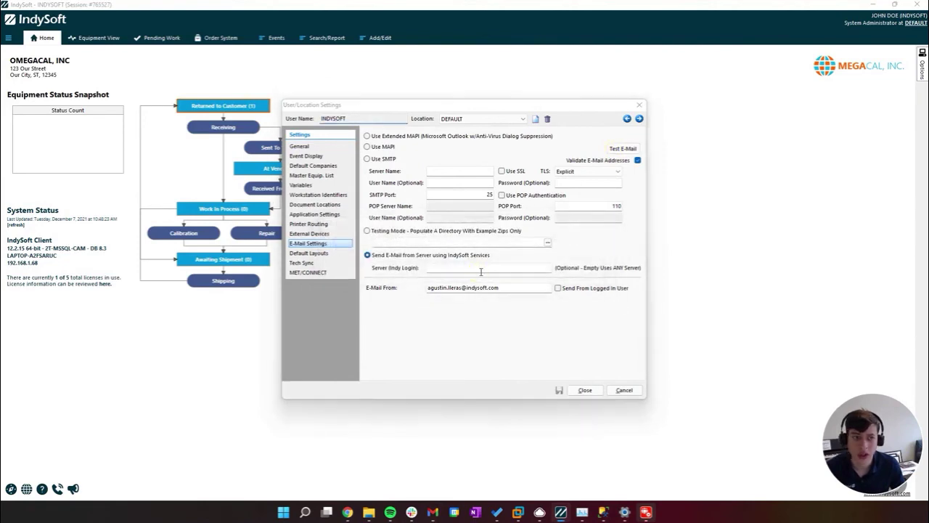
pyautogui.moveTo(928, 93); pyautogui.dragTo(427, 107)
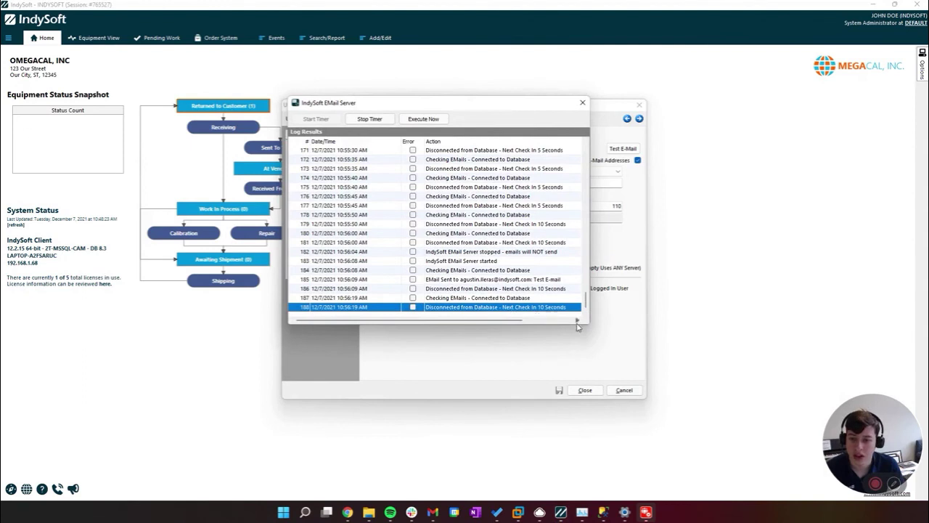
# Enlarge the EMail Server log, select the 'EMail Sent to' entry, and bring Gmail back over it
pyautogui.moveTo(586, 324); pyautogui.dragTo(727, 399)
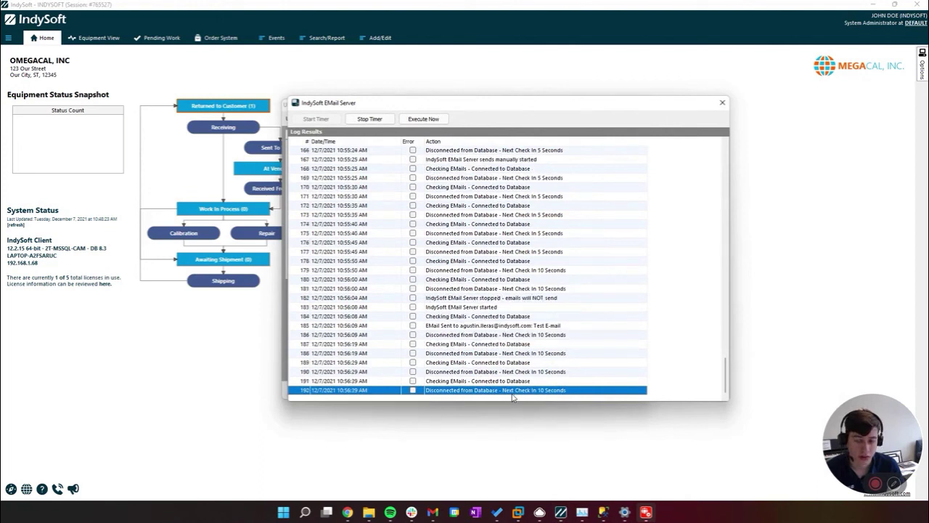
pyautogui.click(508, 372)
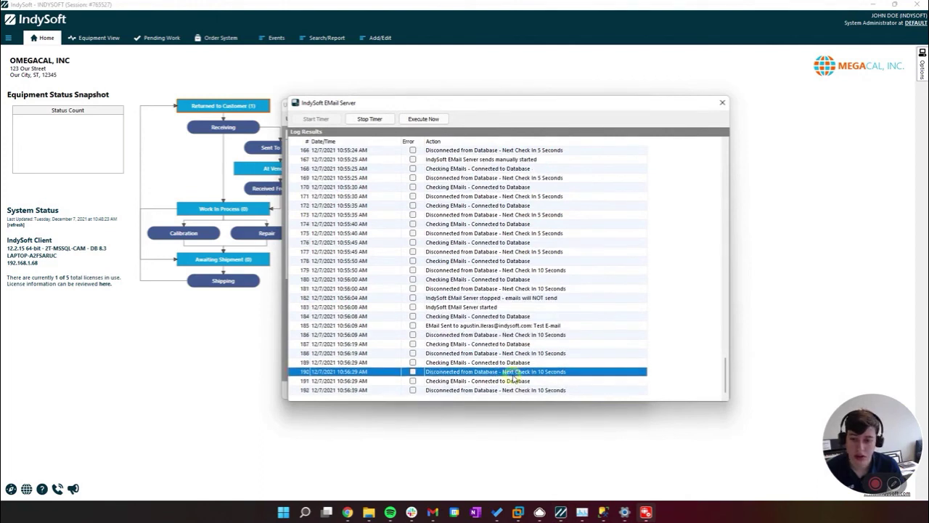
pyautogui.click(503, 326)
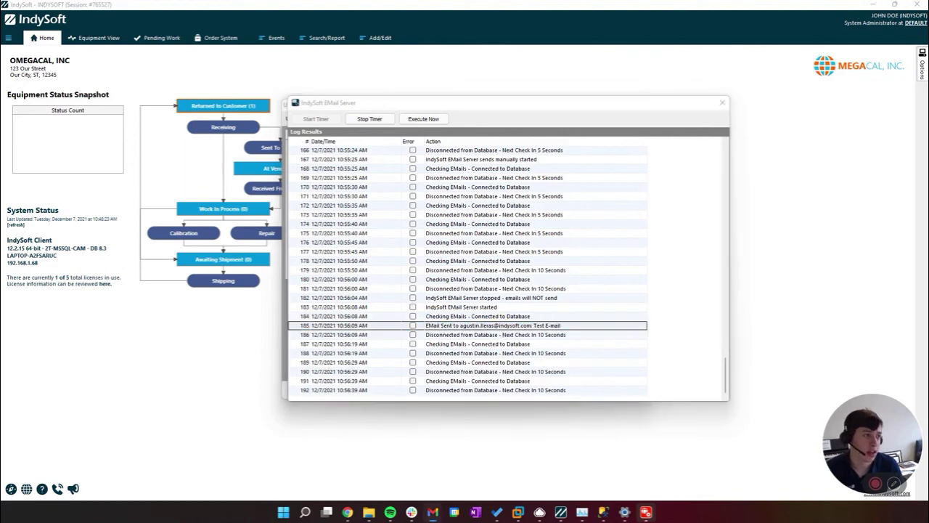
pyautogui.moveTo(928, 174); pyautogui.dragTo(350, 70)
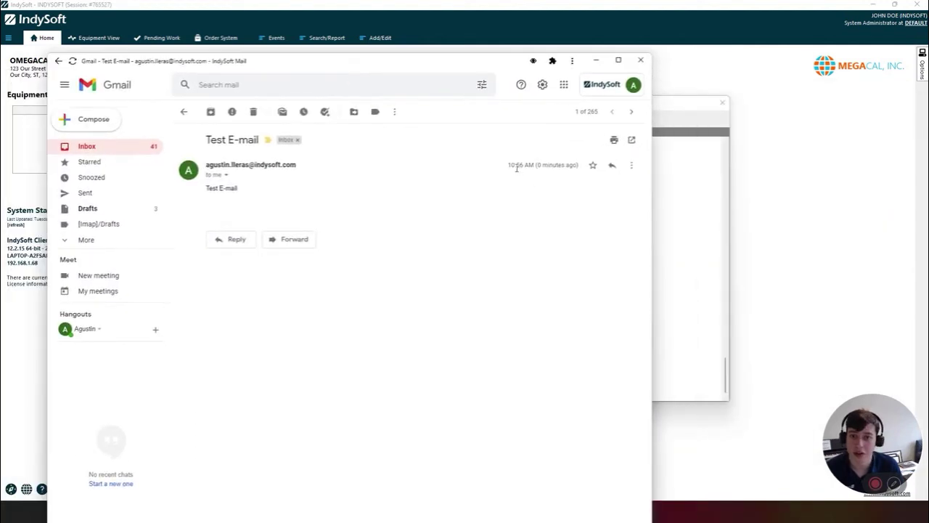
# Confirm the Test E-mail arrived at 10:56 AM in Gmail, then minimize Gmail
pyautogui.moveTo(517, 168); pyautogui.dragTo(587, 200)
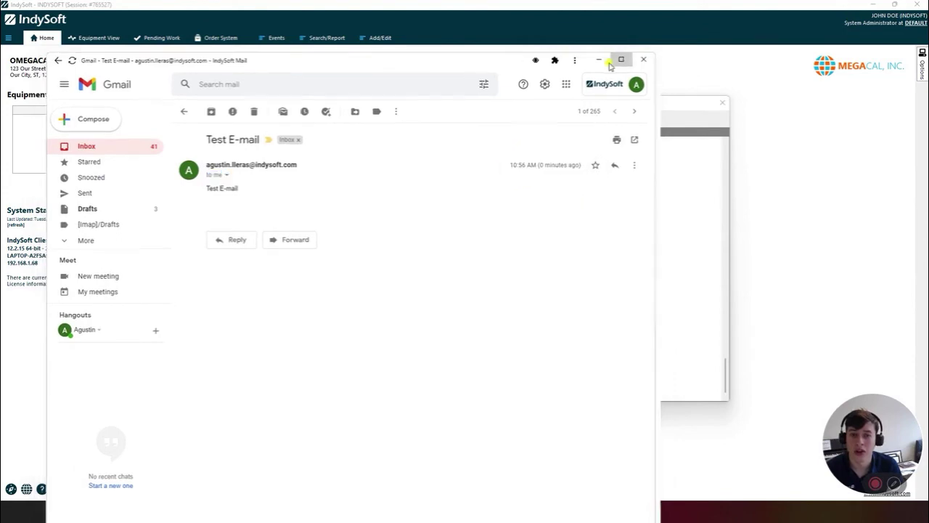
pyautogui.click(621, 59)
pyautogui.click(870, 6)
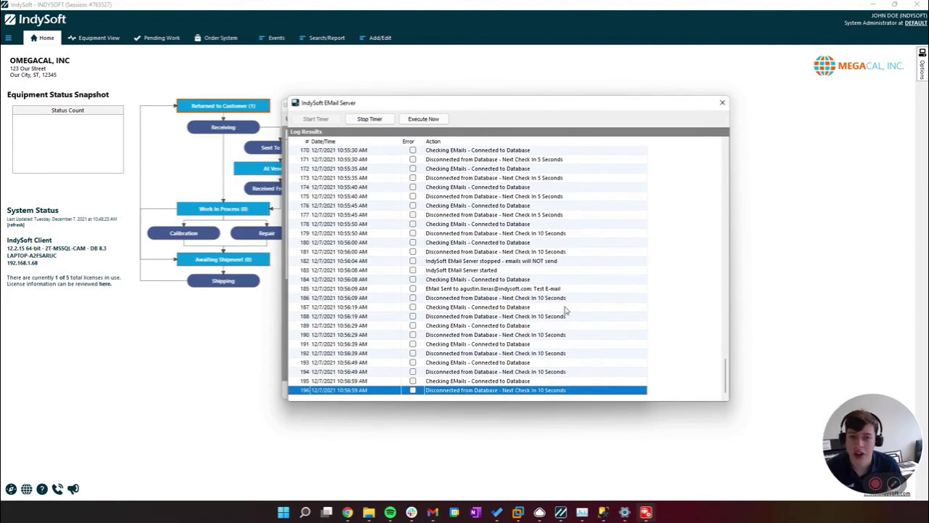
# Close the EMail Server log and settings, then reopen E-Mail Settings with Send E-Mail from Server using IndySoft Services selected
pyautogui.click(723, 102)
pyautogui.click(587, 390)
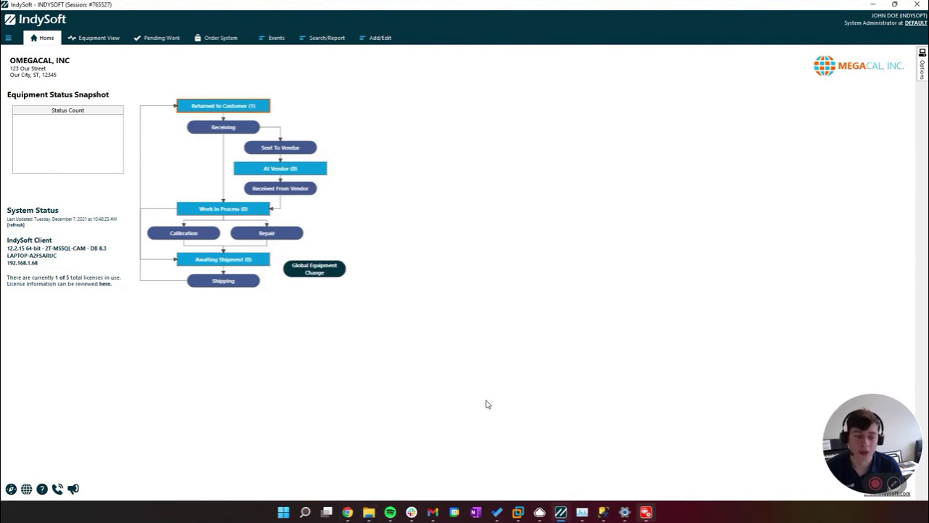
pyautogui.click(10, 38)
pyautogui.click(54, 97)
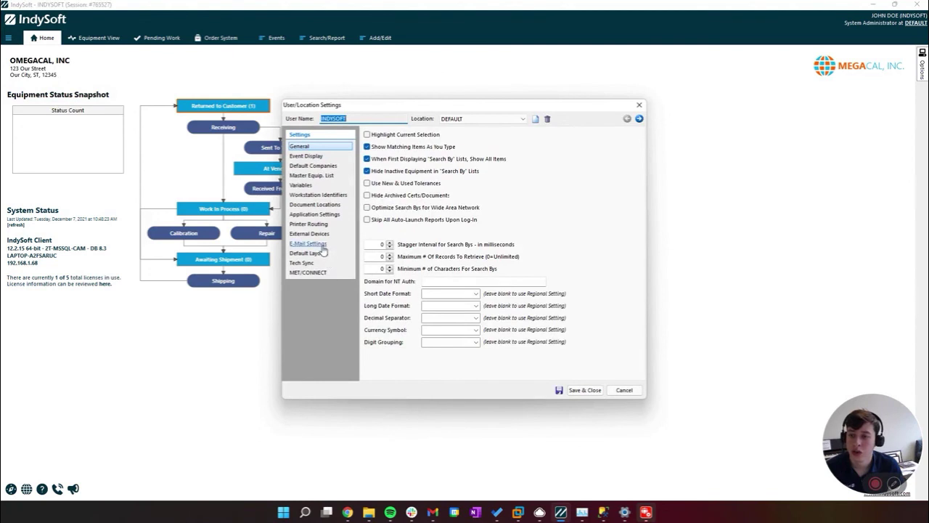
pyautogui.click(311, 243)
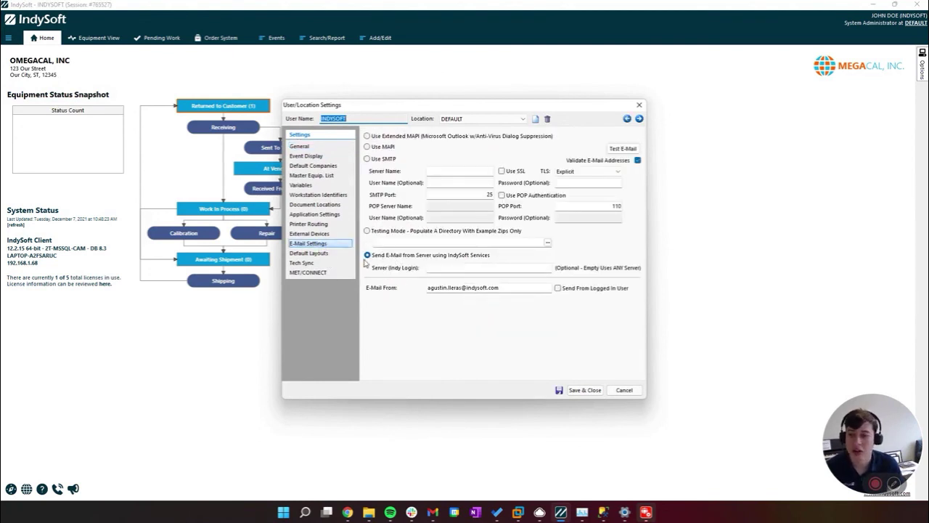
pyautogui.click(368, 257)
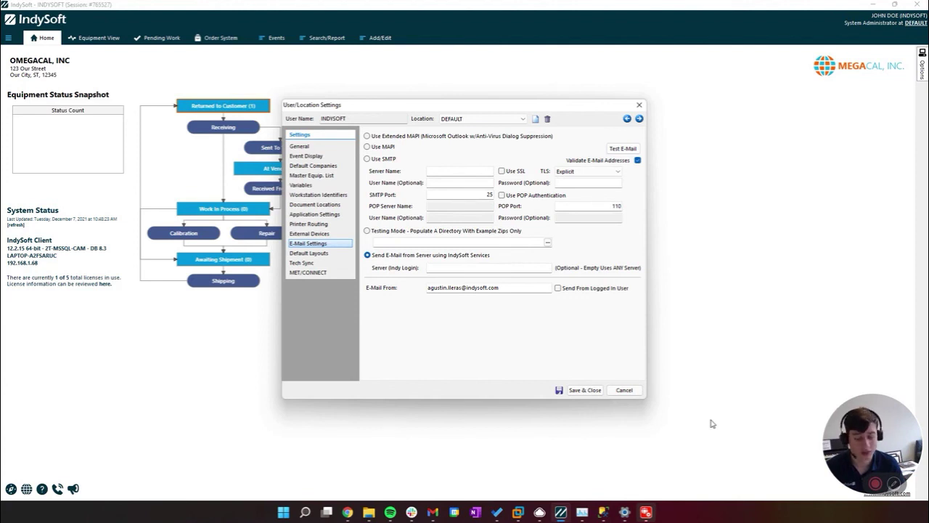
pyautogui.click(875, 482)
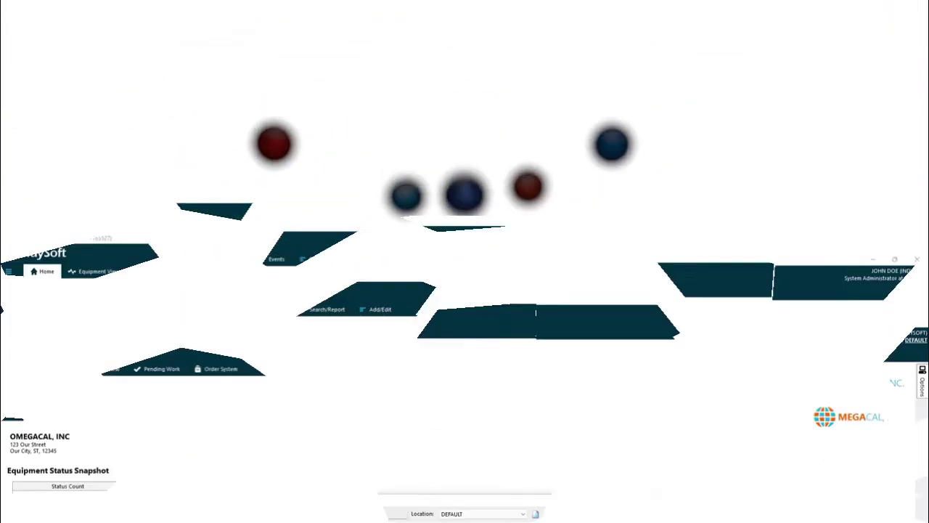